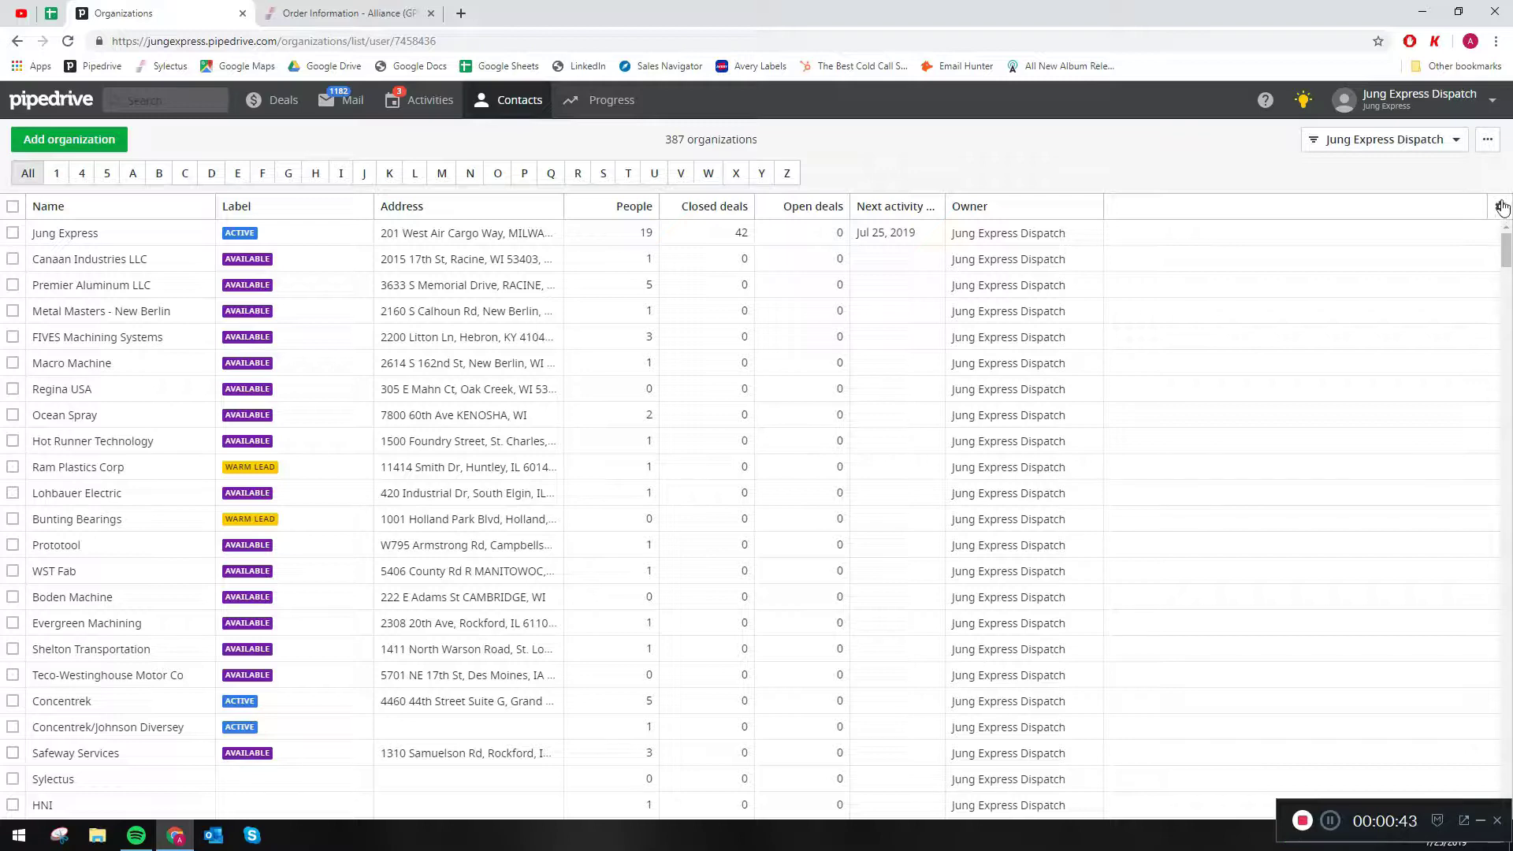
- Hide the People, Closed deals, Open deals and Owner columns in the organizations list's column selection
left_click(1503, 225)
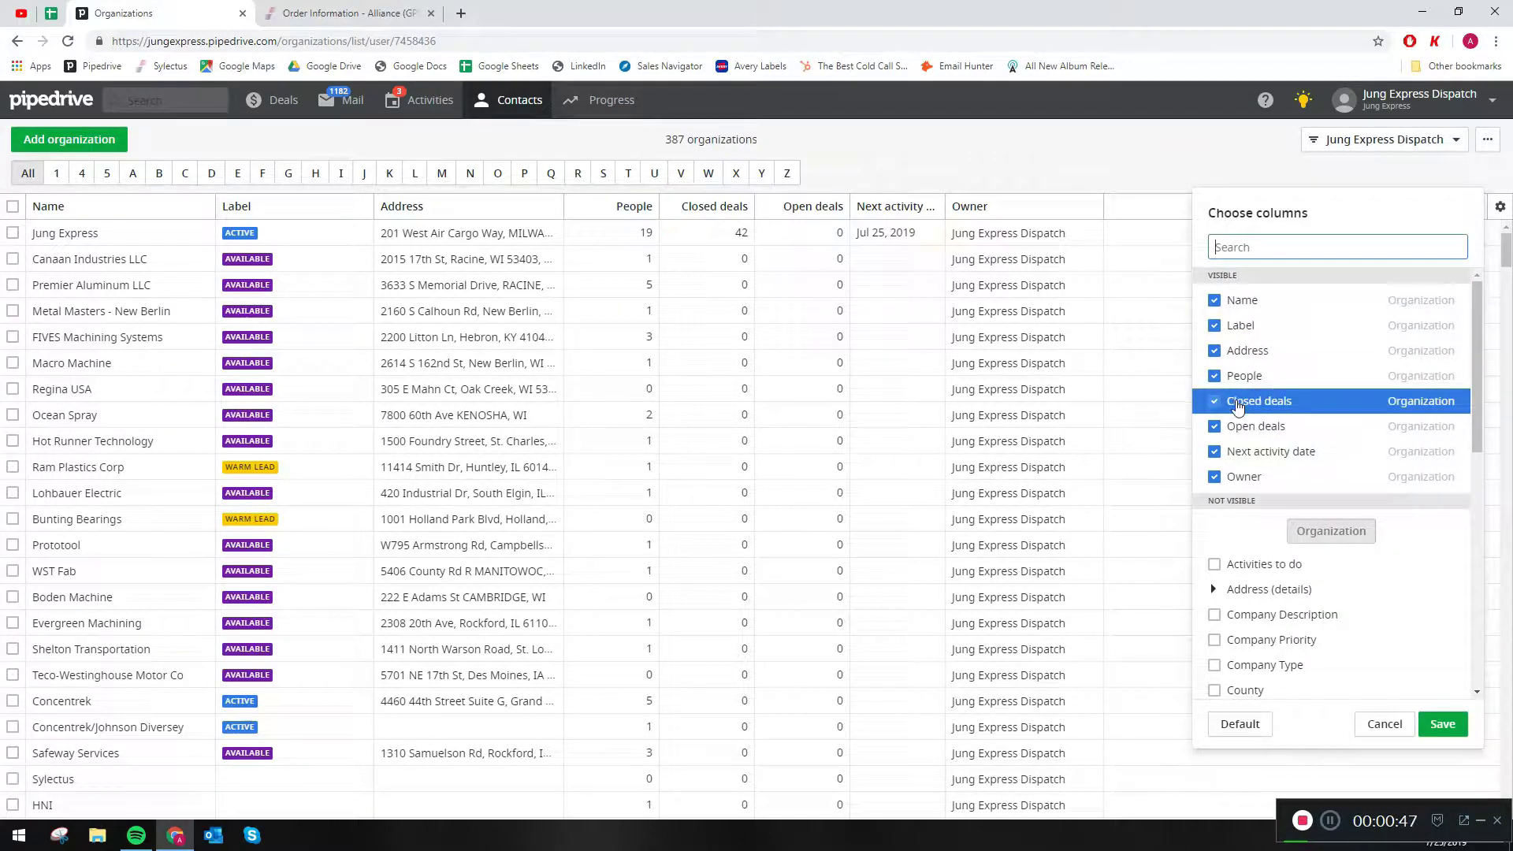
left_click(1218, 378)
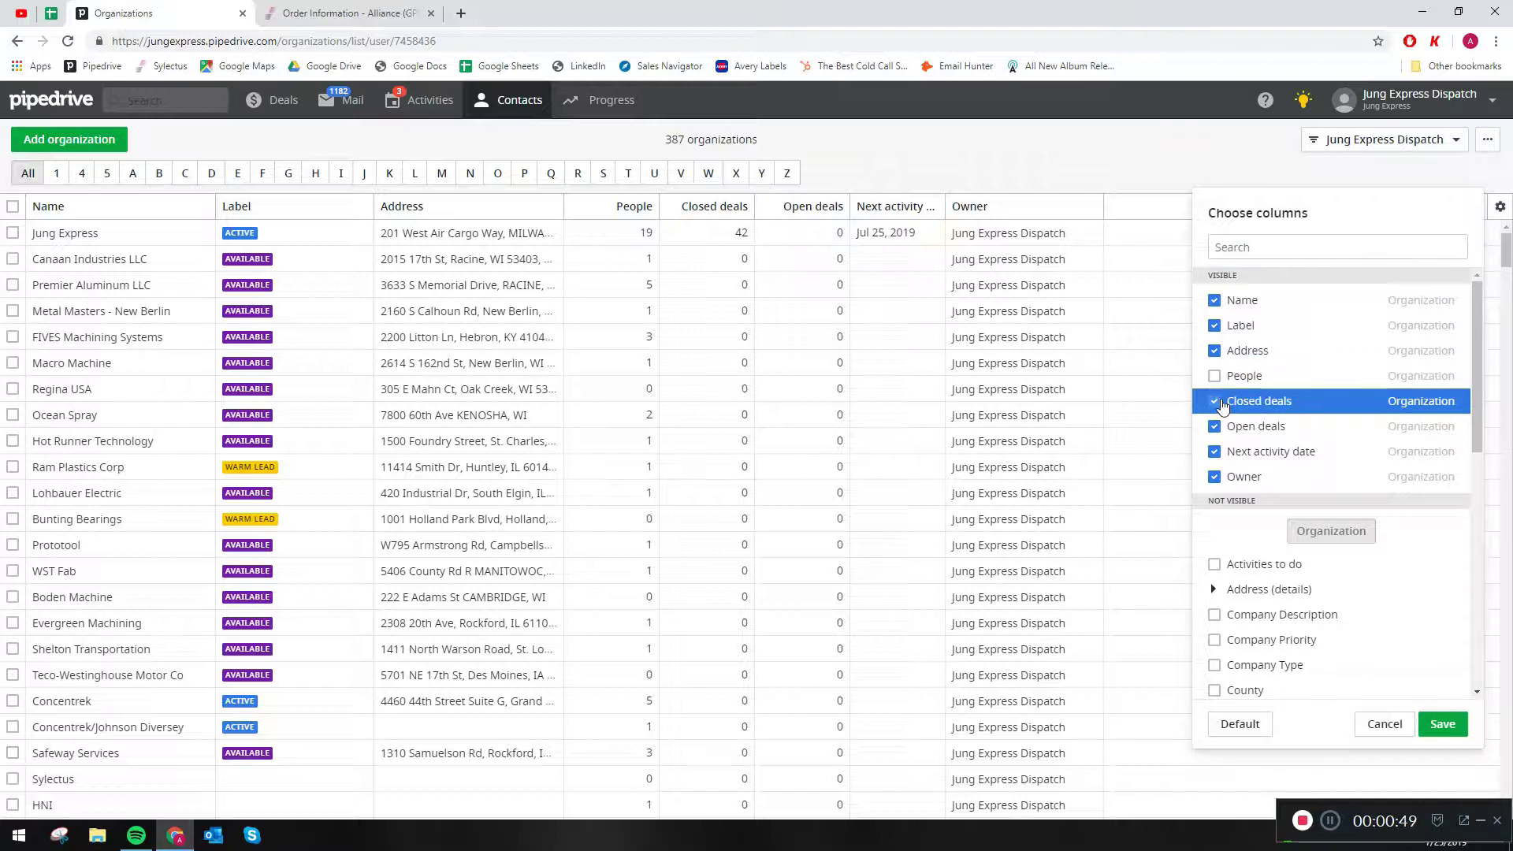
left_click(1216, 402)
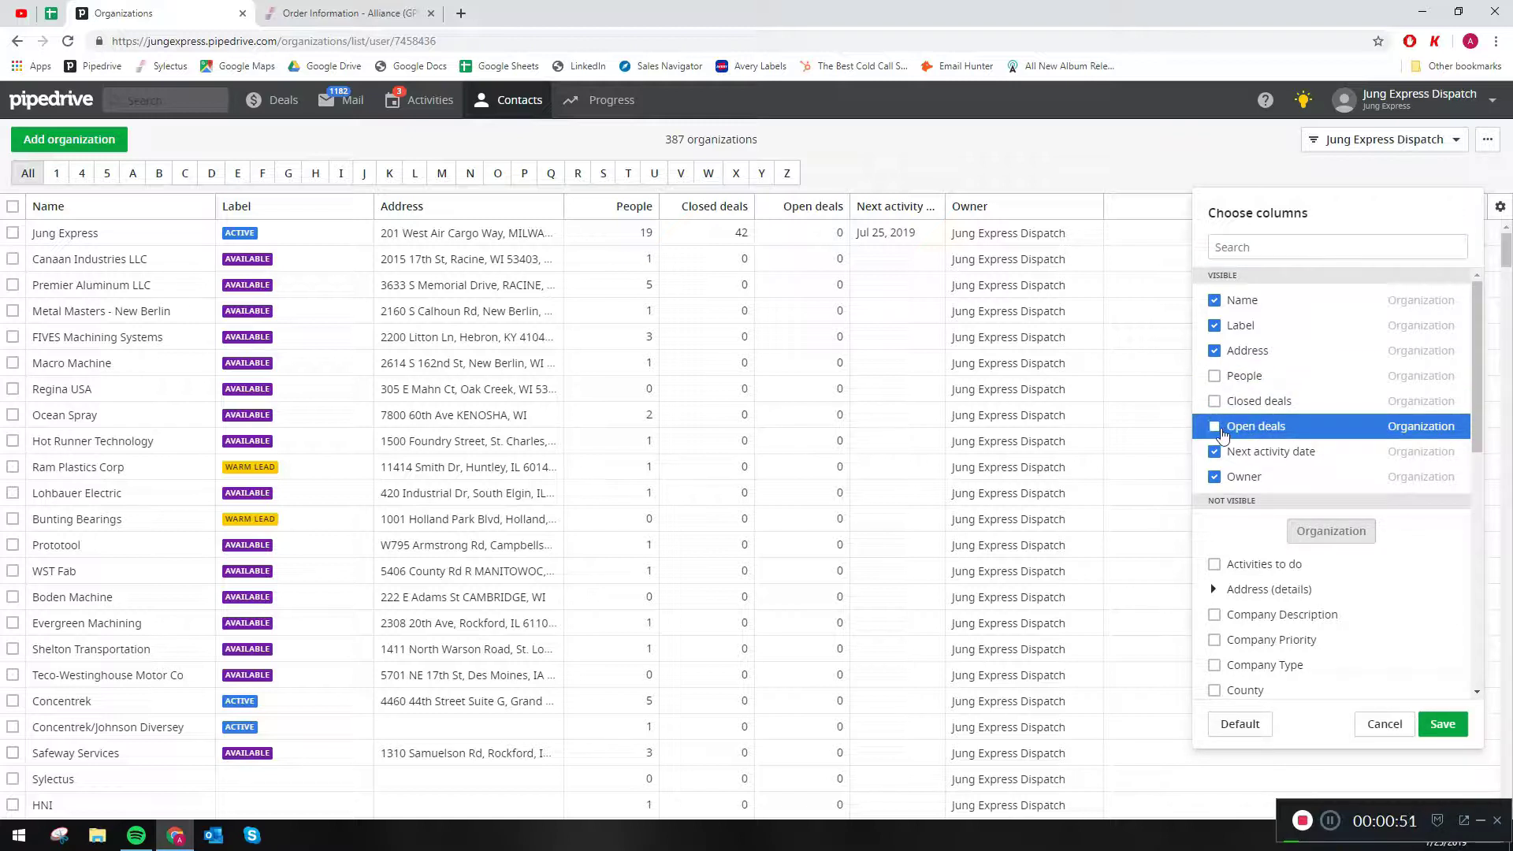
left_click(1214, 476)
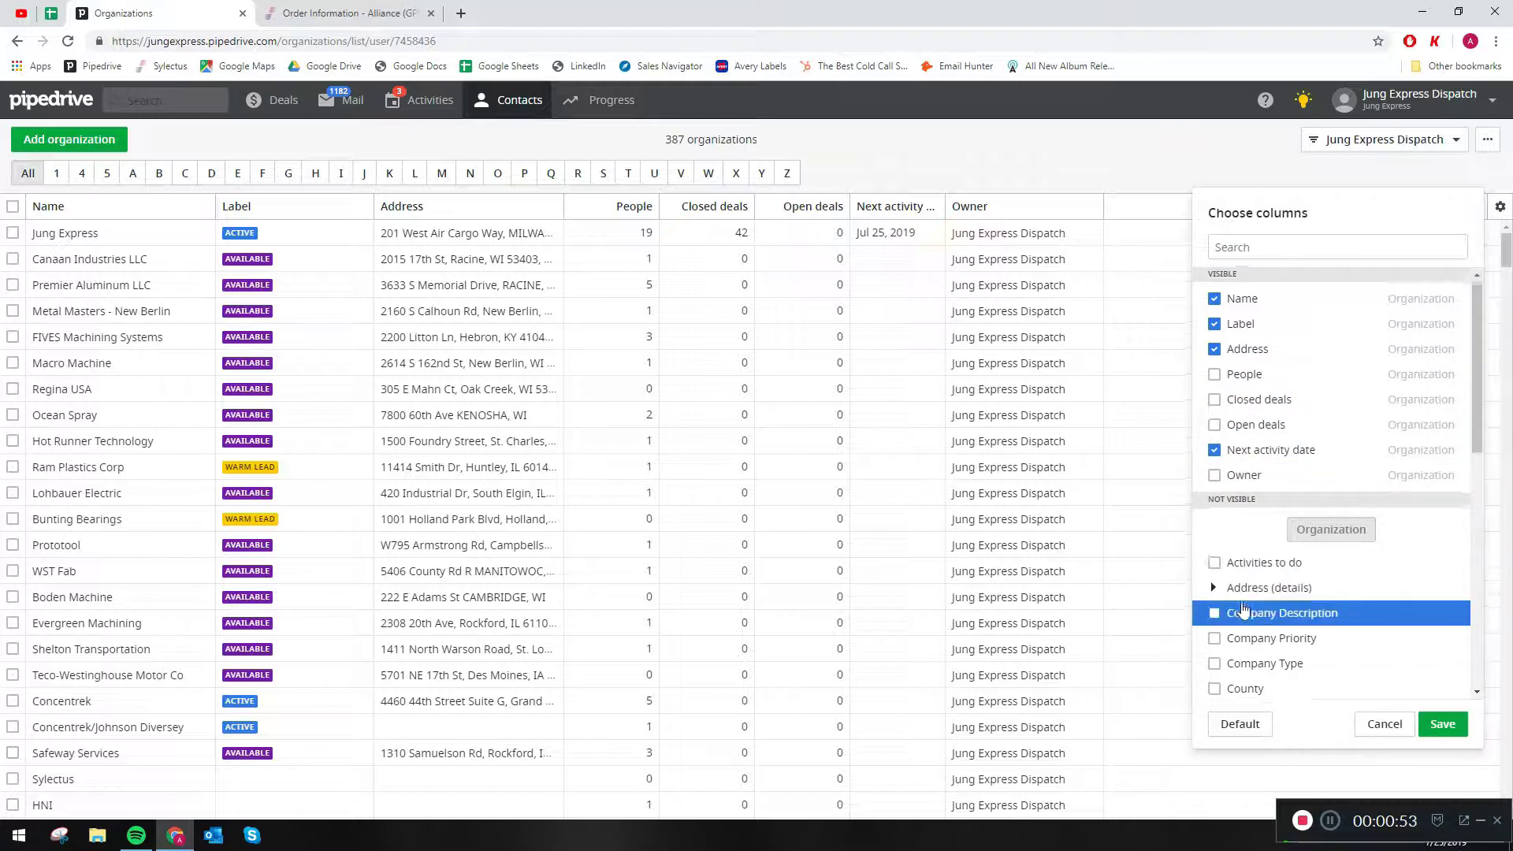
- Add the Phone and SIC Code columns to the organizations list and save the column selection
scroll(1242, 610, "down", 5)
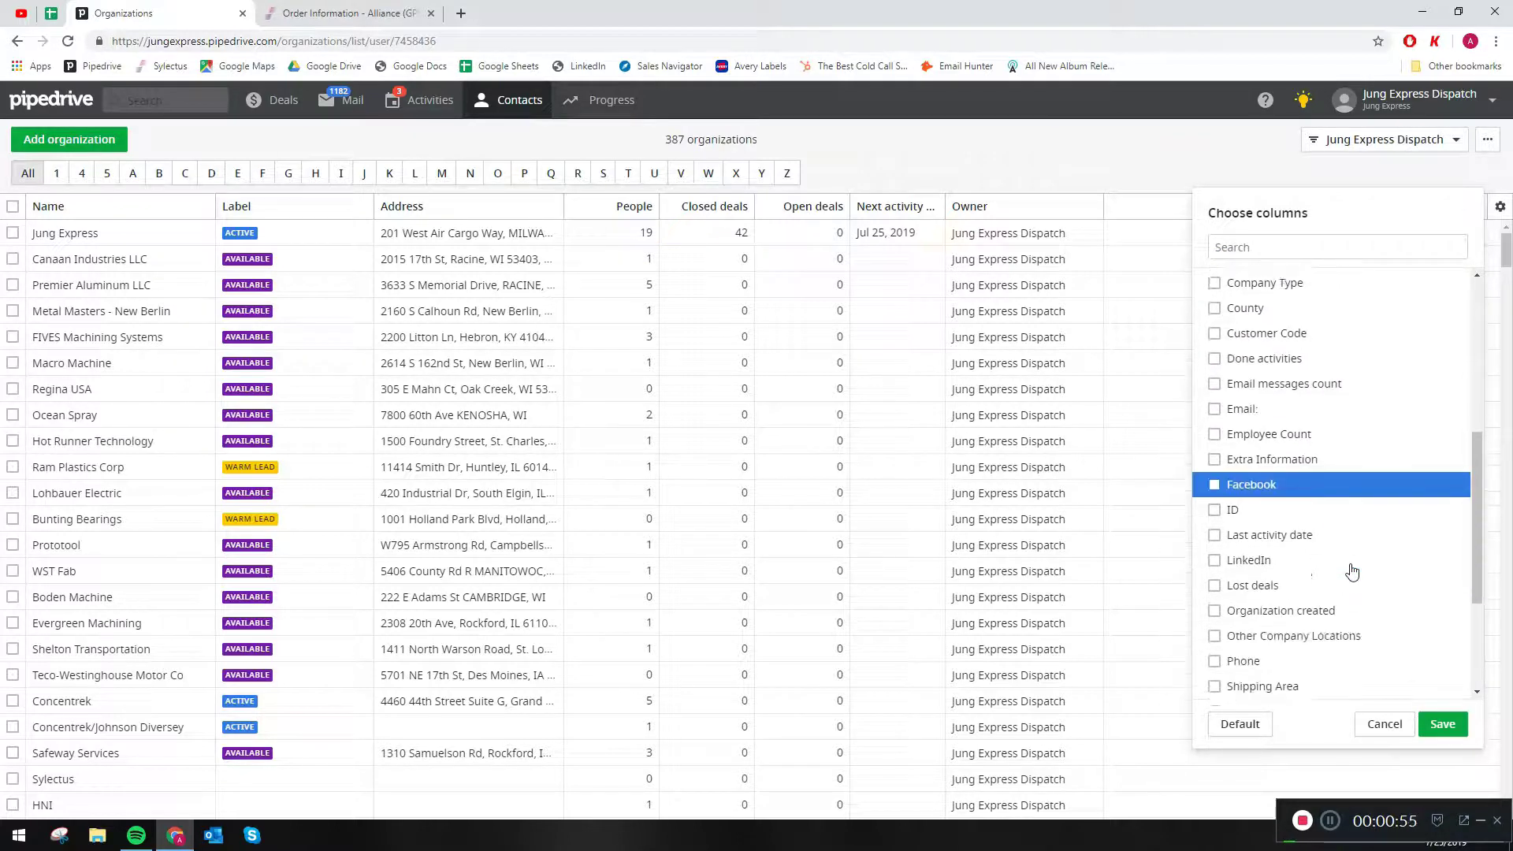
scroll(1351, 561, "down", 2)
scroll(1351, 552, "down", 2)
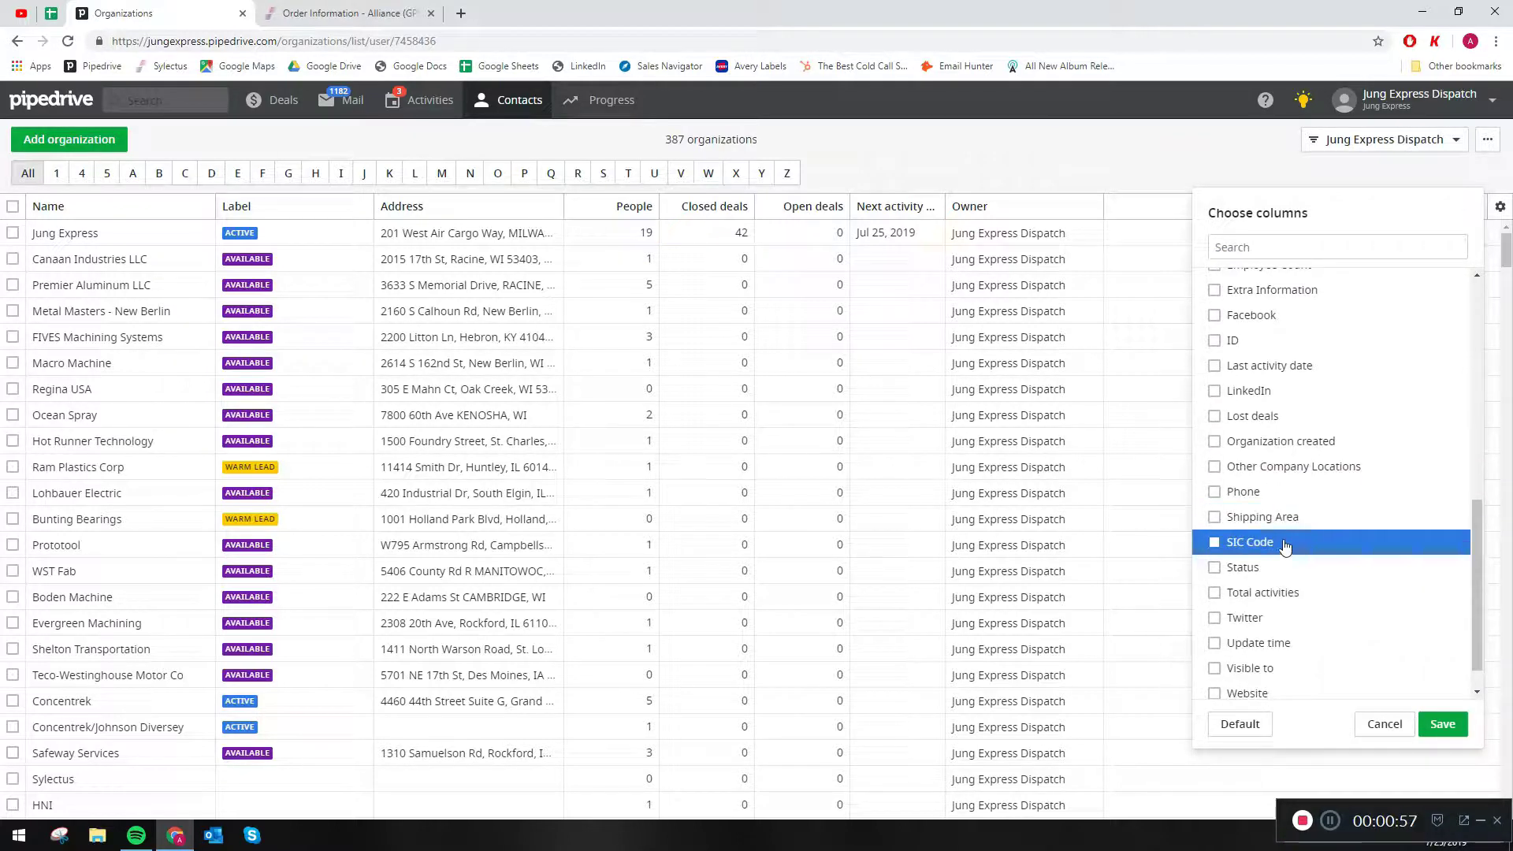
scroll(1284, 516, "down", 1)
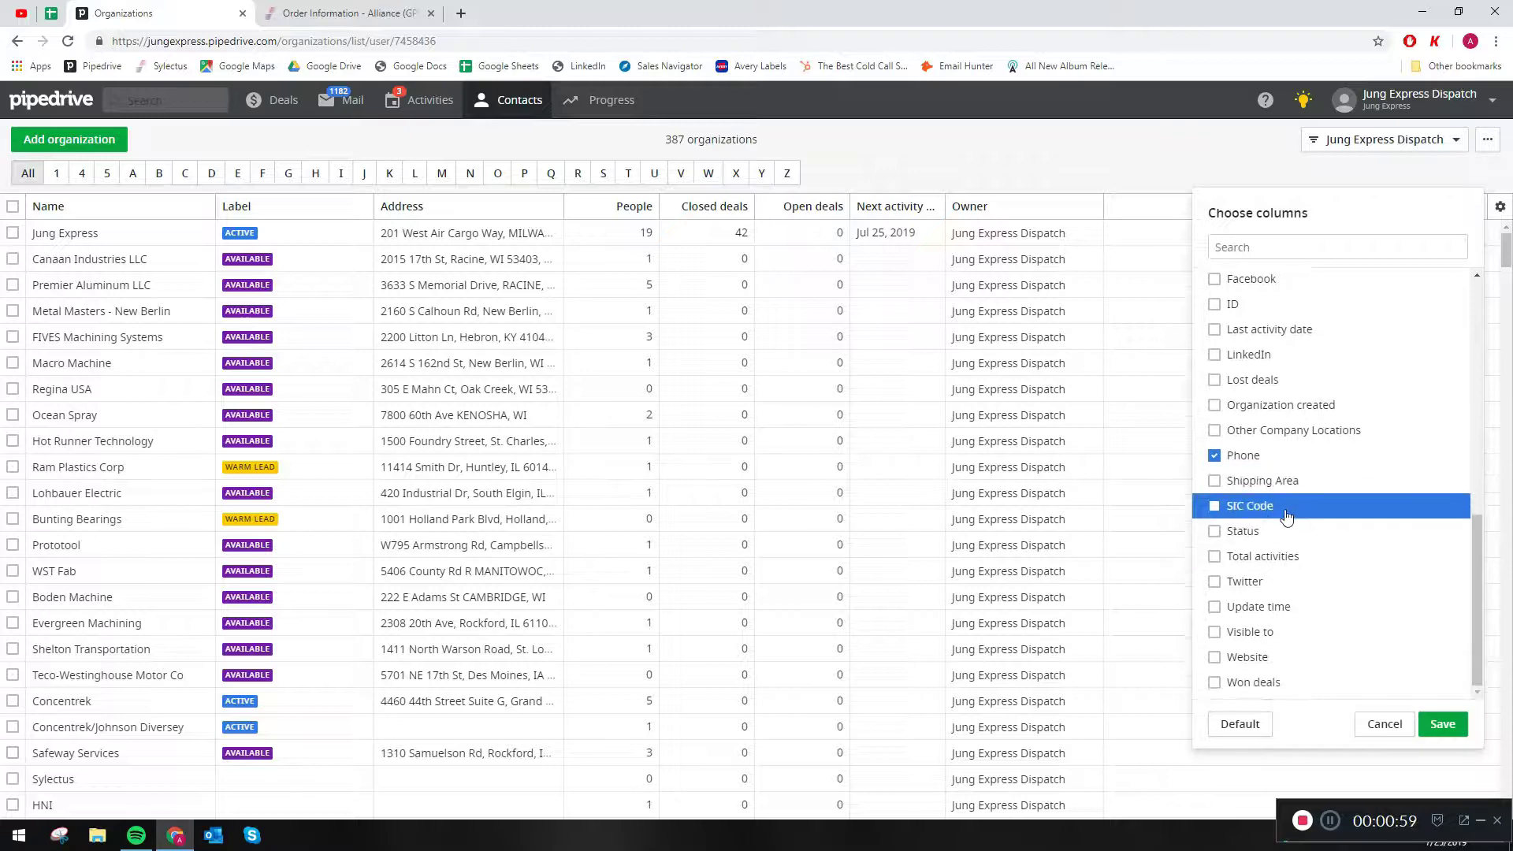
left_click(1213, 506)
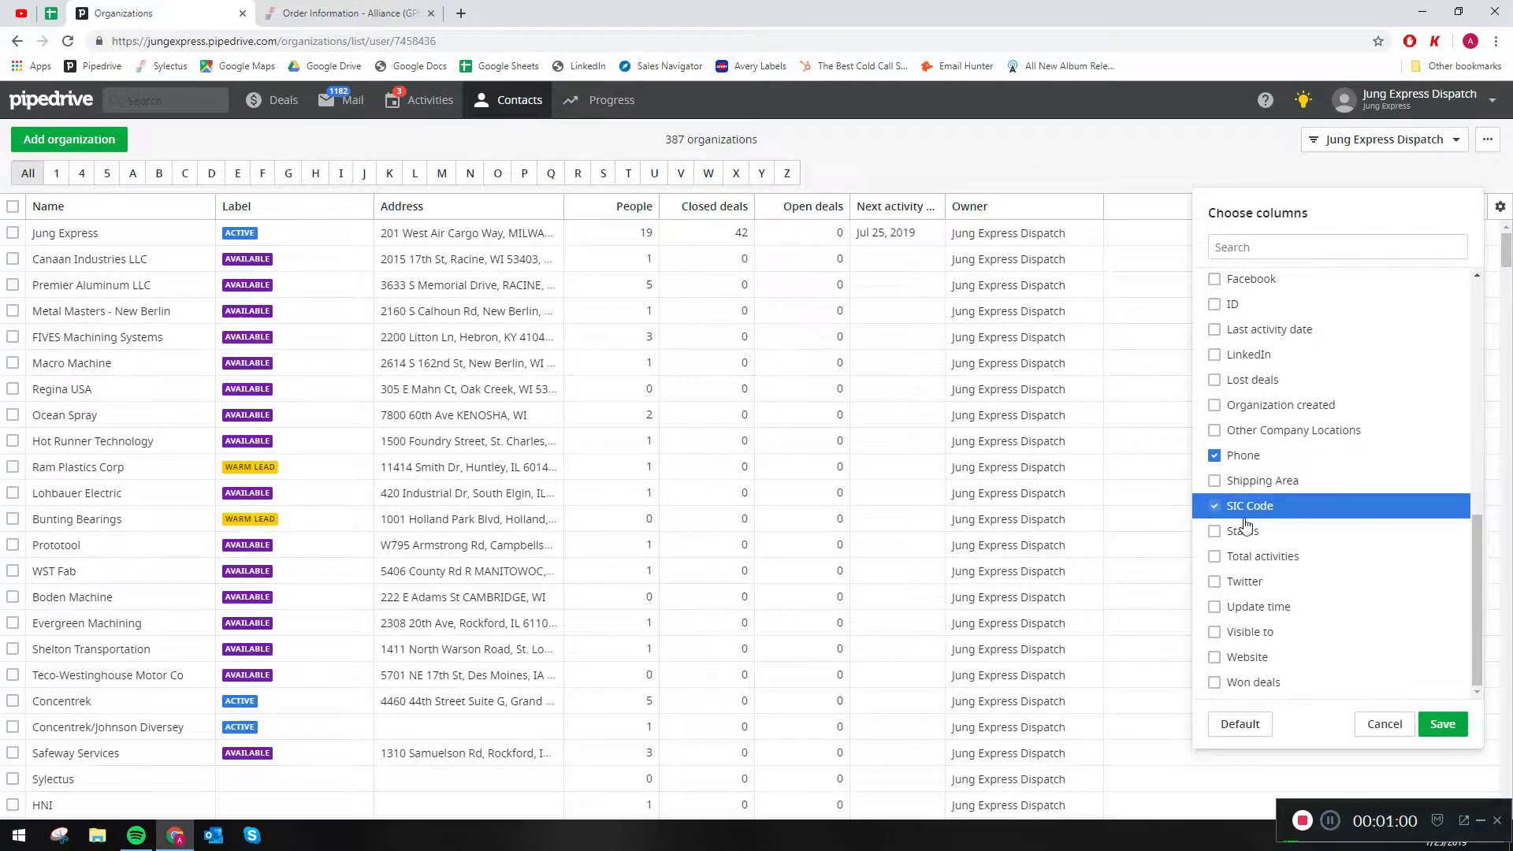
left_click(1442, 724)
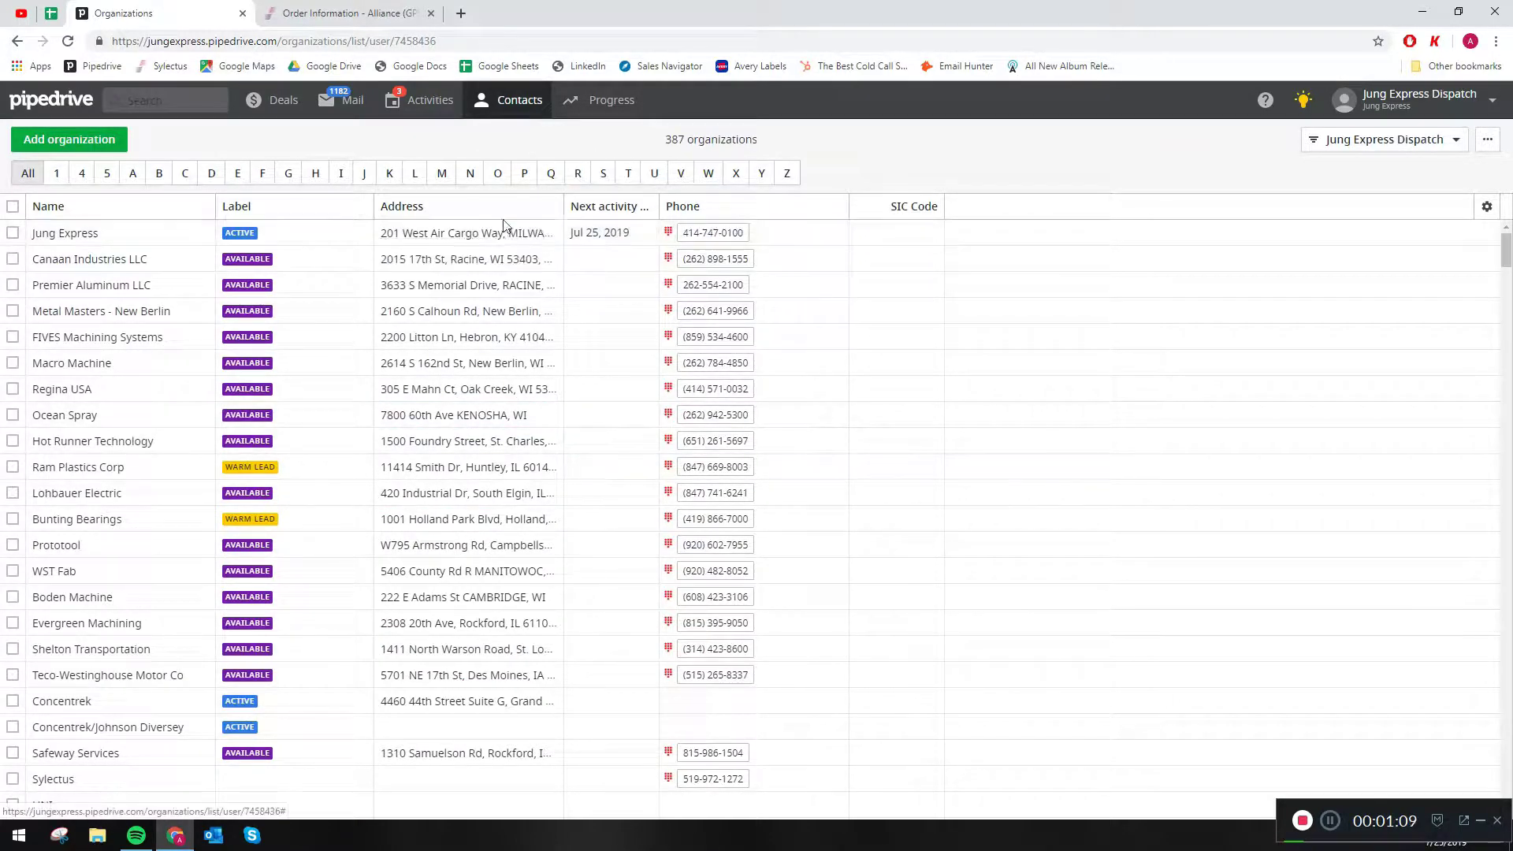
- Move the Phone column to the front of the organizations list and the Label column to the end
left_click_drag(699, 209, 28, 216)
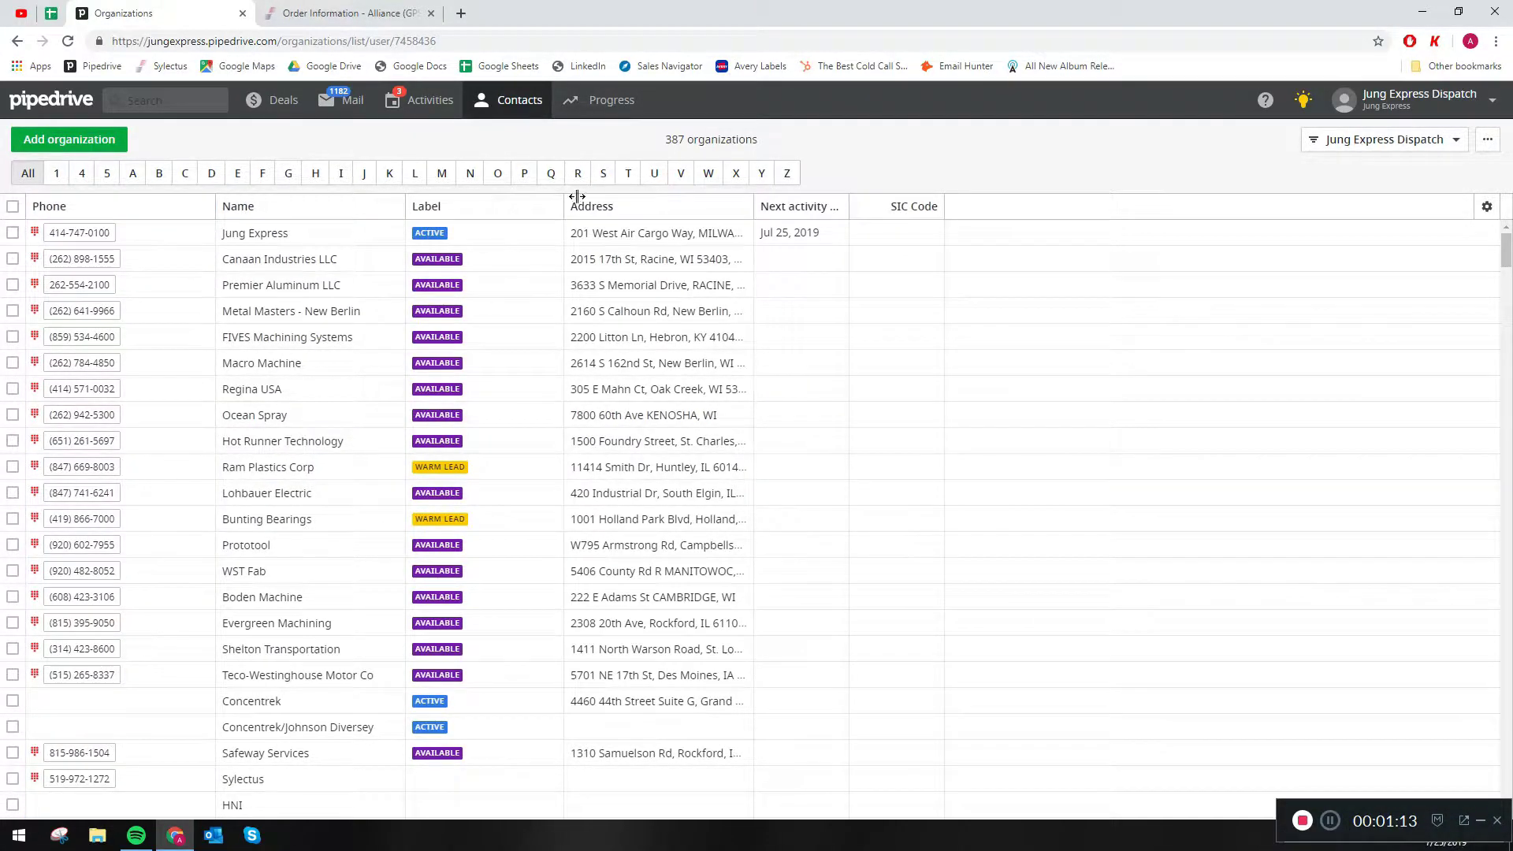
left_click_drag(577, 196, 935, 178)
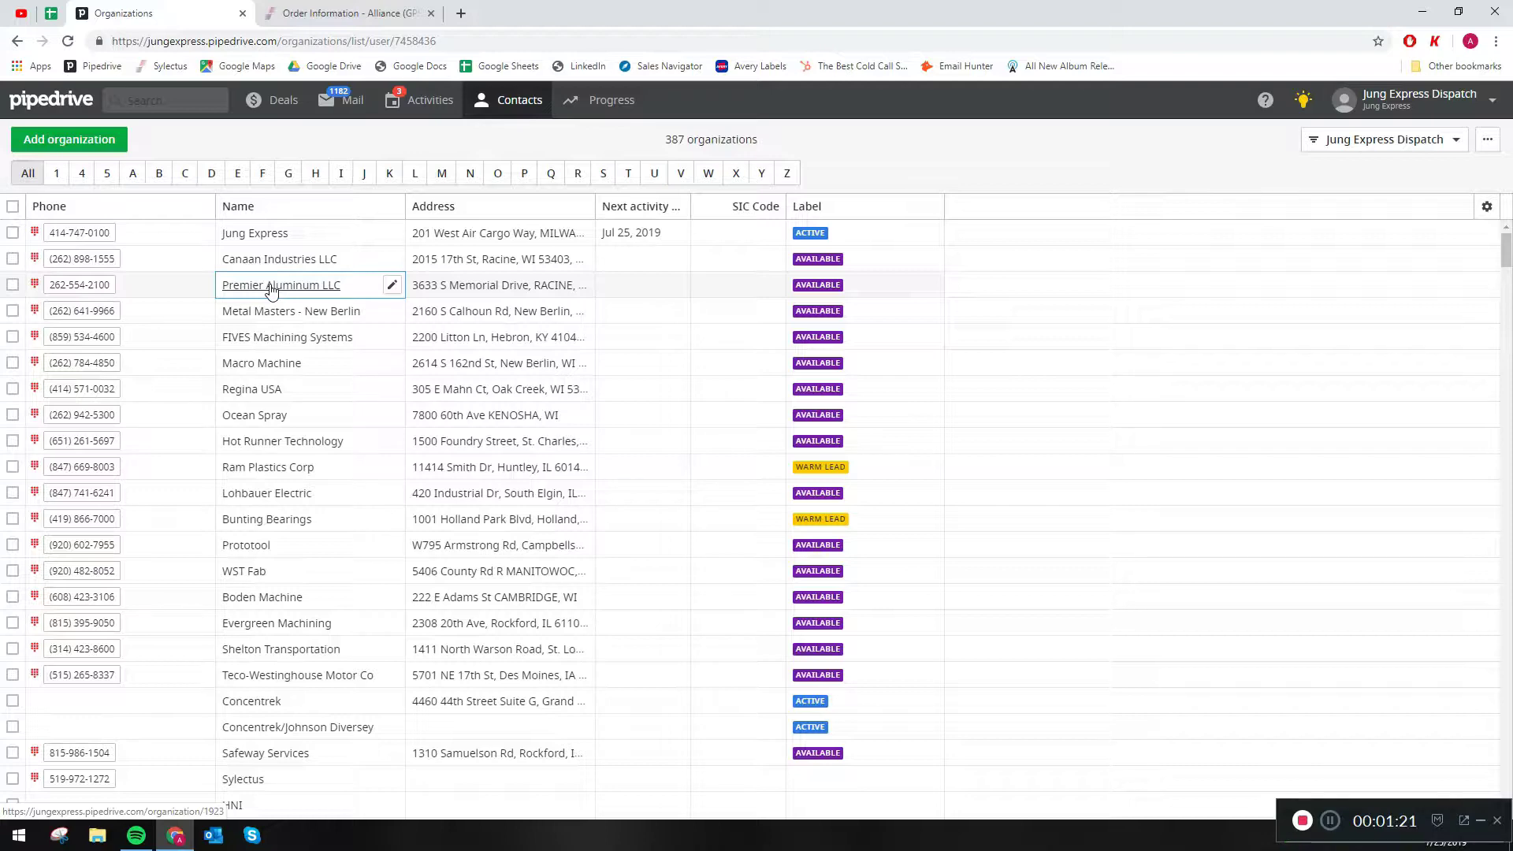
- Sort the organizations by name in descending order
left_click(296, 212)
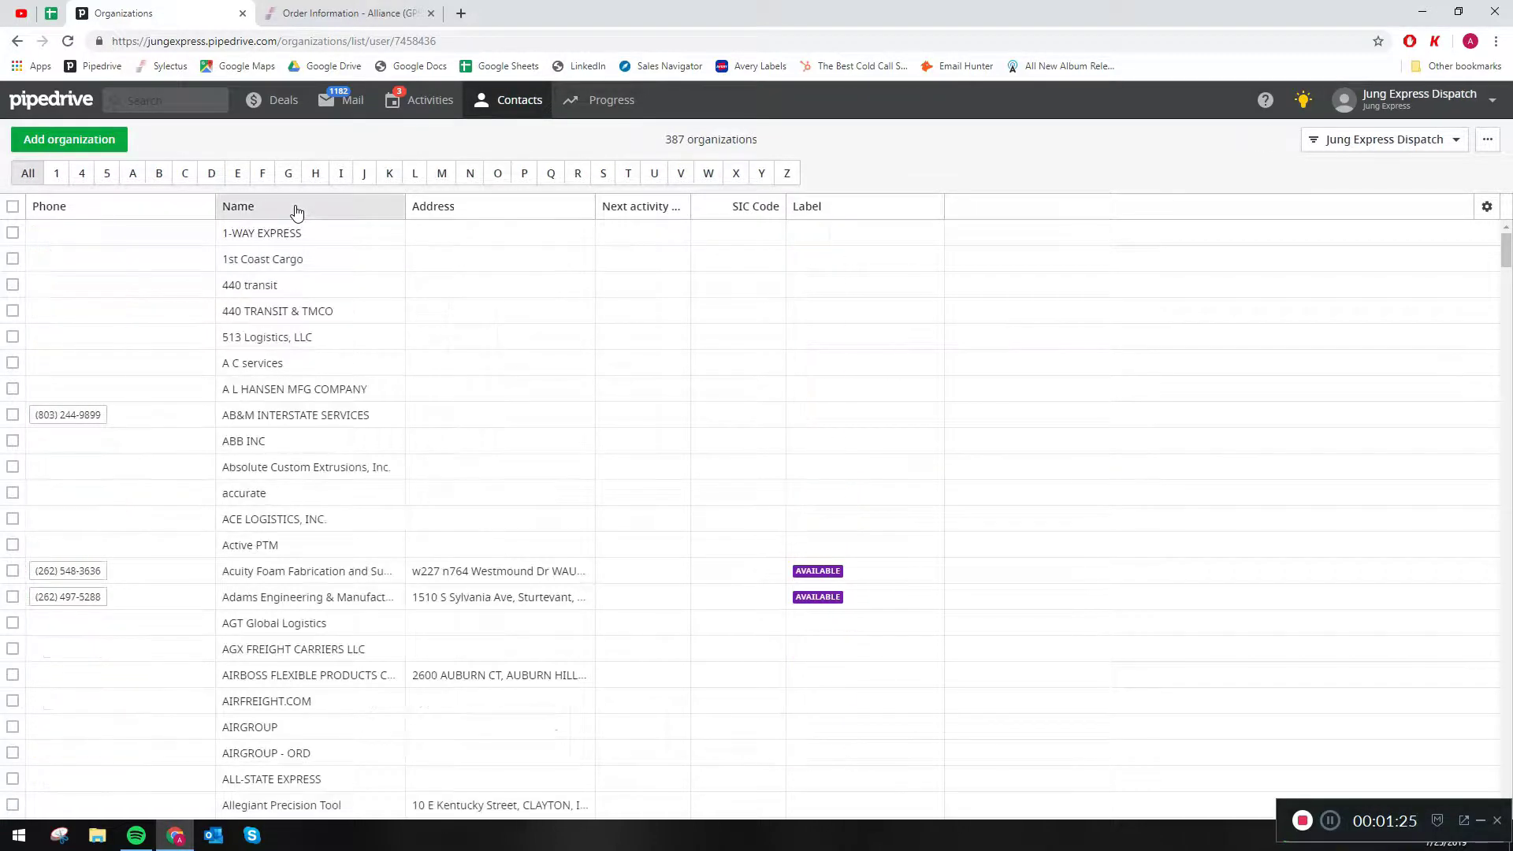
left_click(297, 211)
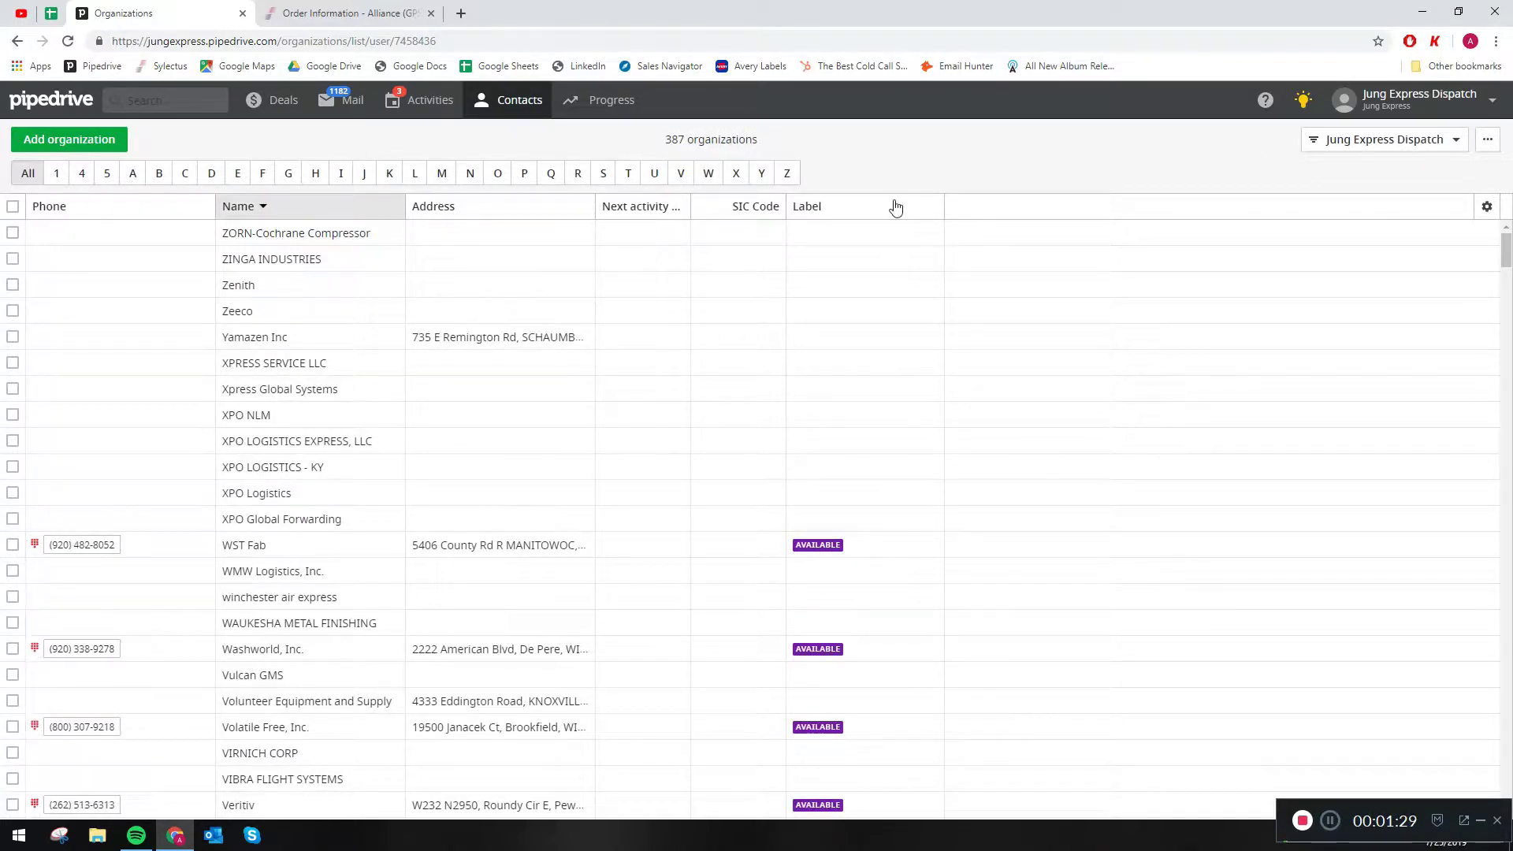
- Sort the organizations by label in descending order and move the Name column ahead of Phone
left_click(853, 212)
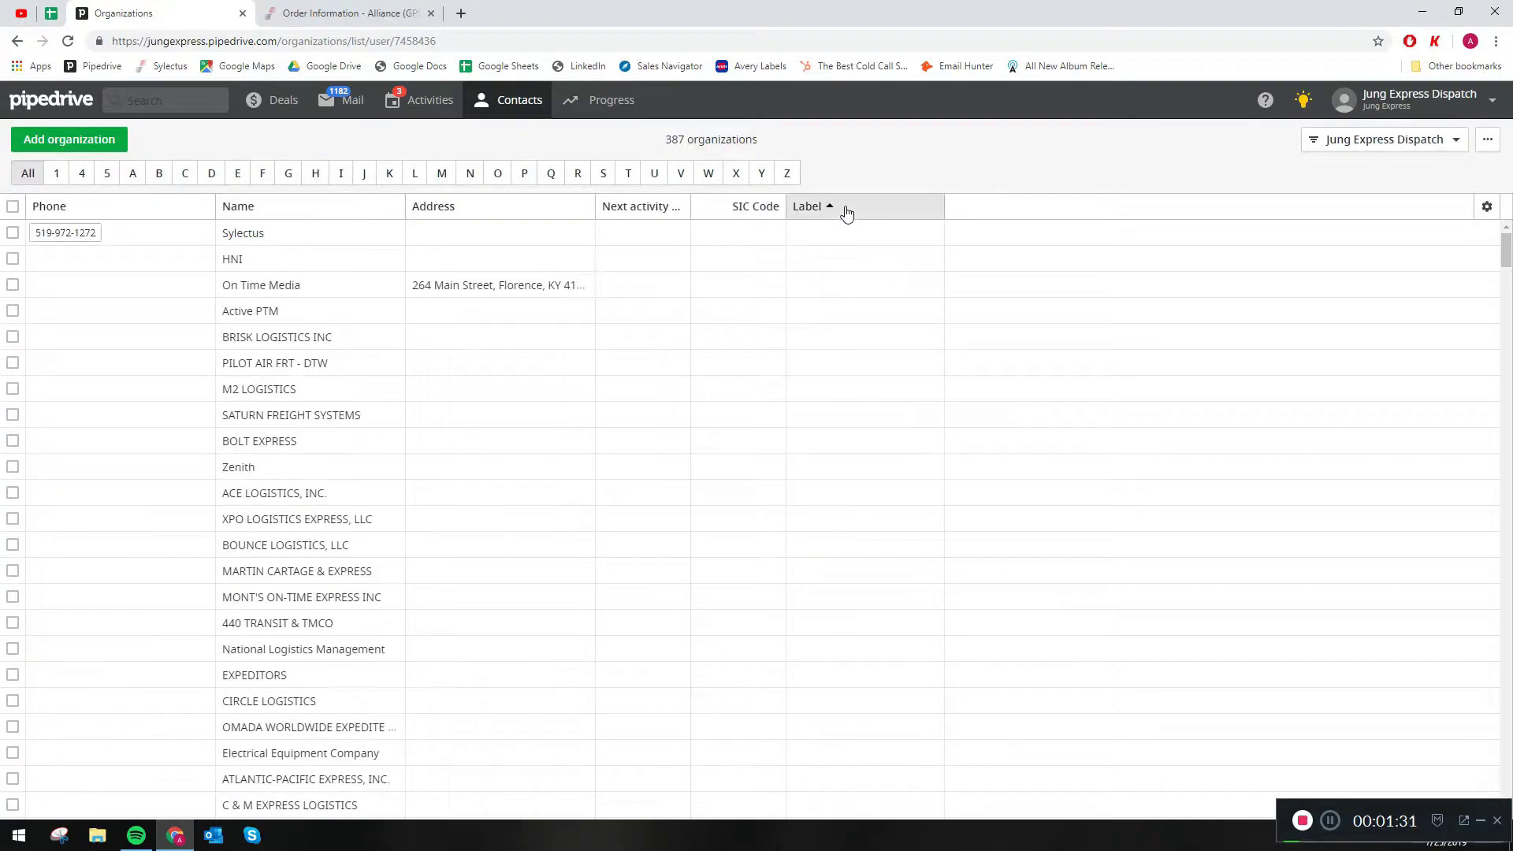
scroll(841, 253, "down", 10)
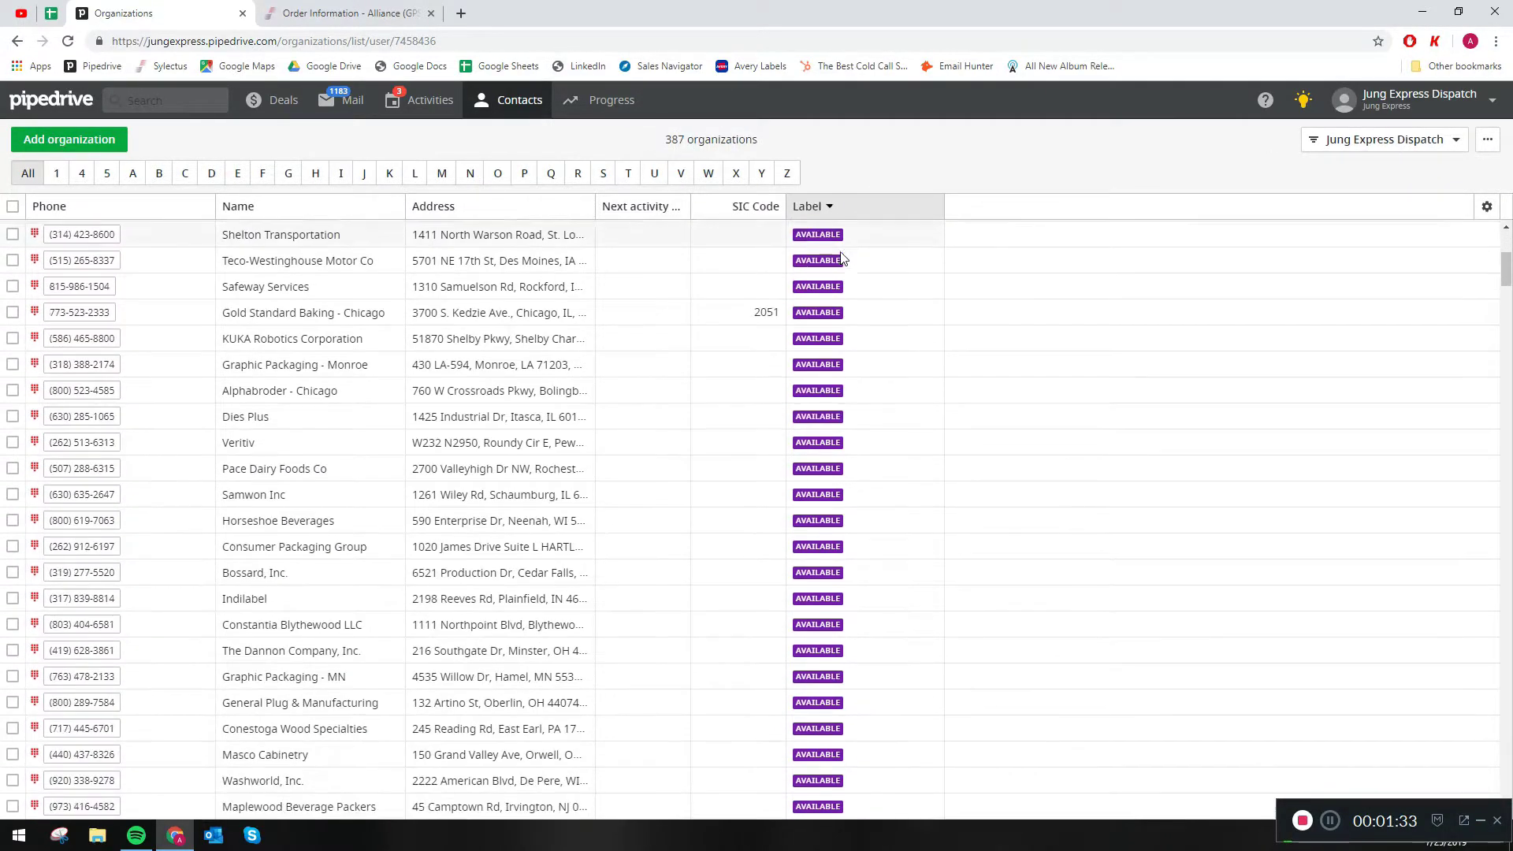
scroll(841, 258, "down", 12)
scroll(841, 253, "up", 4)
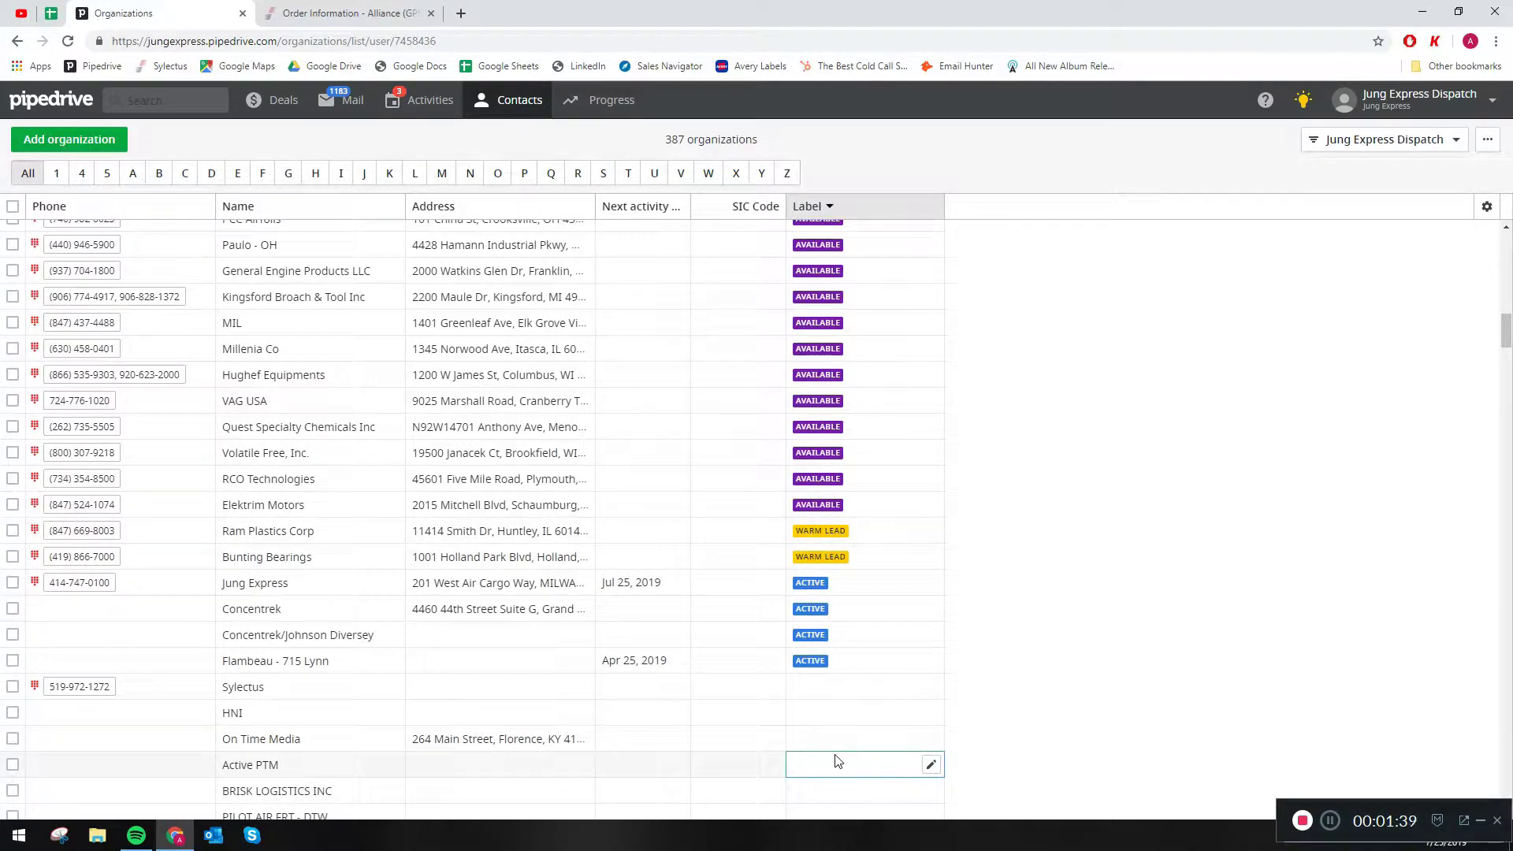
scroll(410, 627, "up", 15)
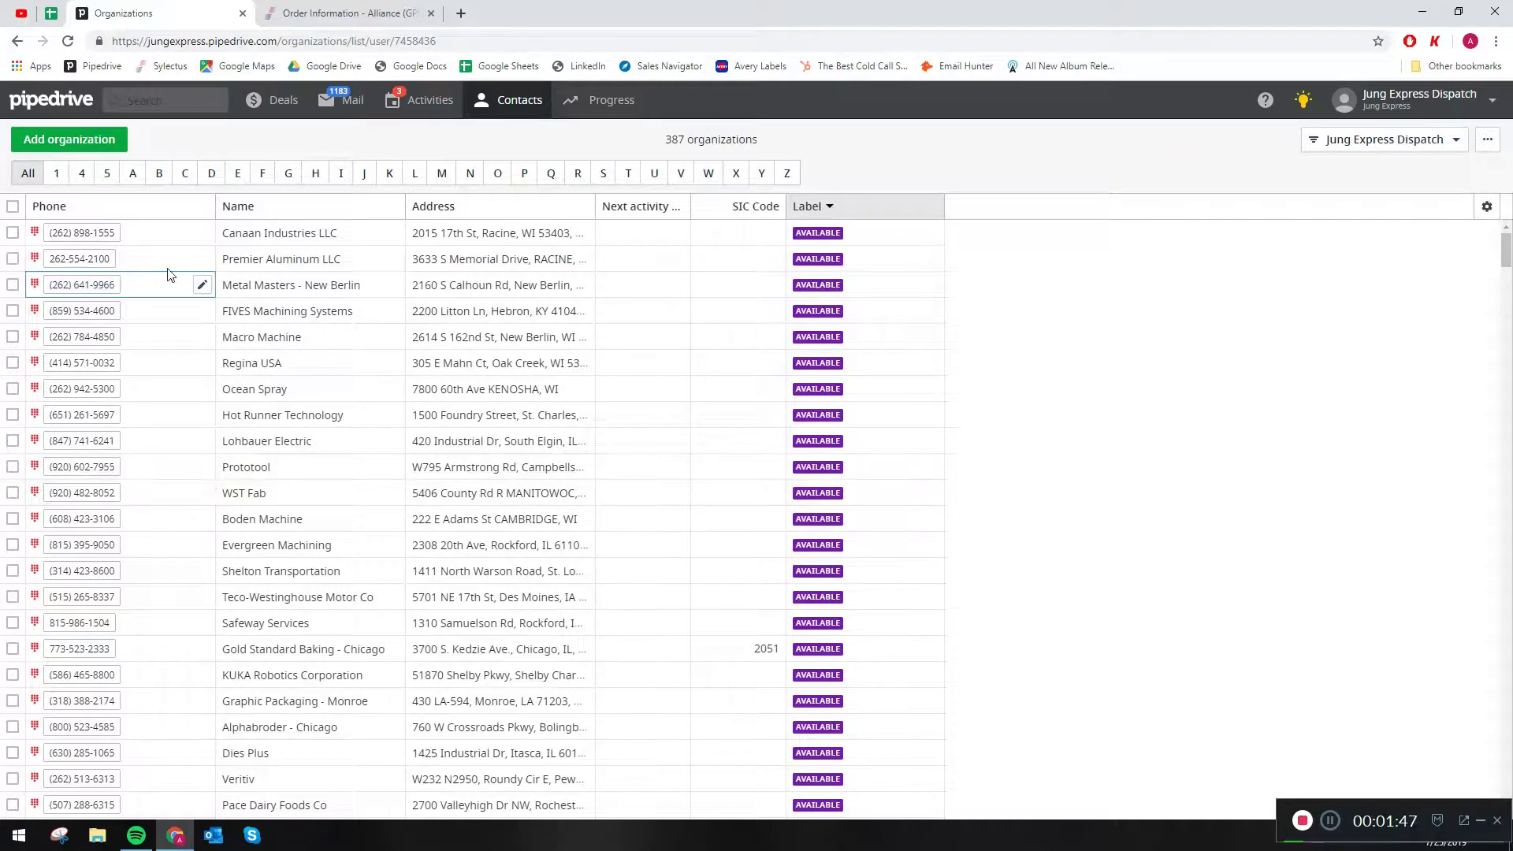
left_click_drag(230, 208, 65, 240)
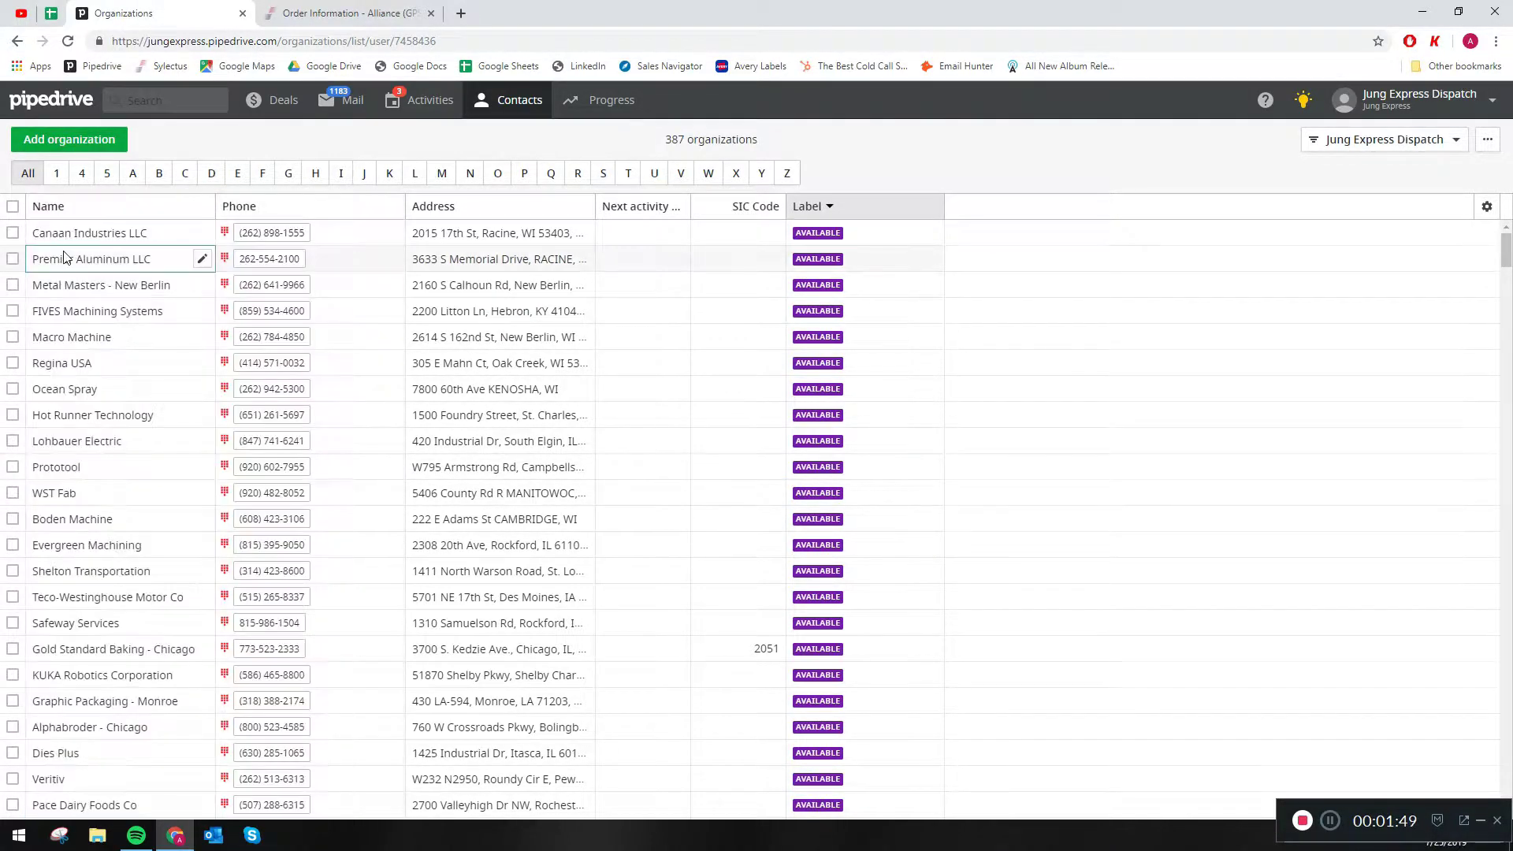
- Draft a bulk edit replacing the label of Canaan Industries, Metal Masters, FIVES Machining, Macro Machine and Regina USA with Warm Lead, and cancel it
left_click(13, 233)
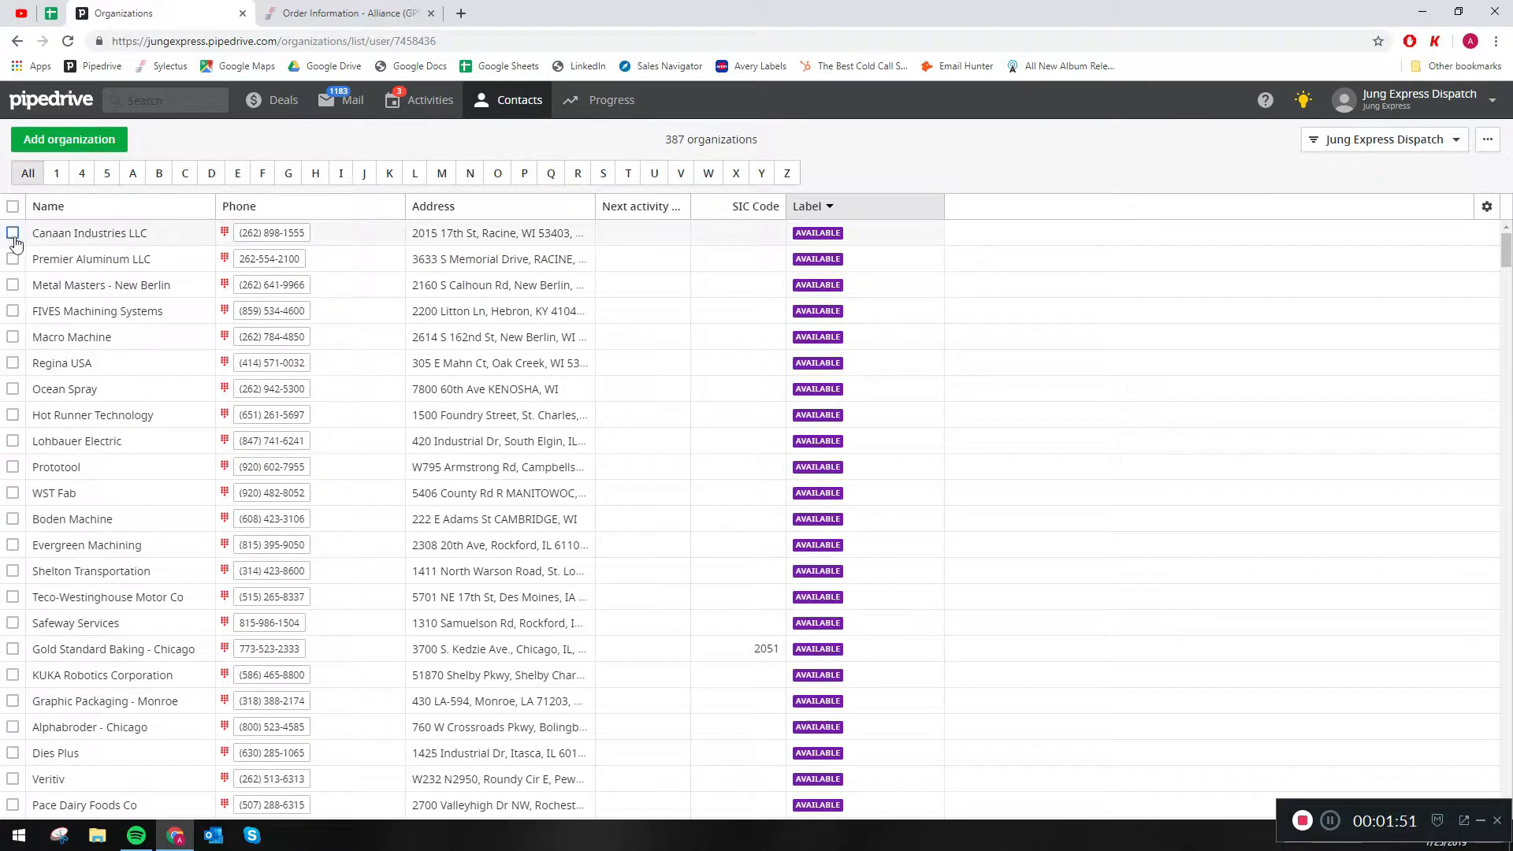
left_click(12, 284)
left_click(12, 310)
left_click(13, 337)
left_click(12, 362)
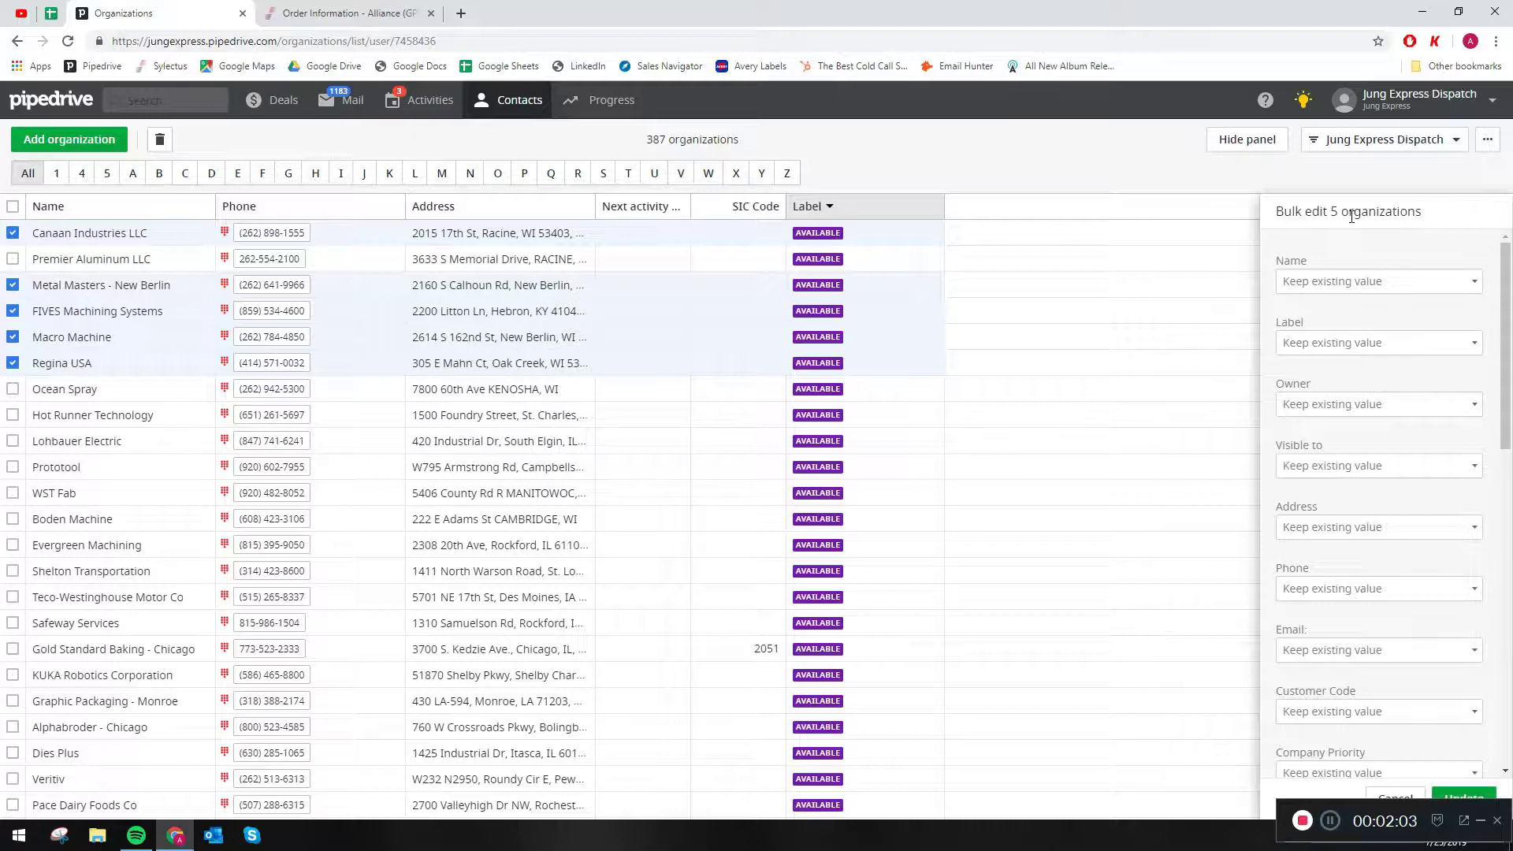
left_click(1376, 344)
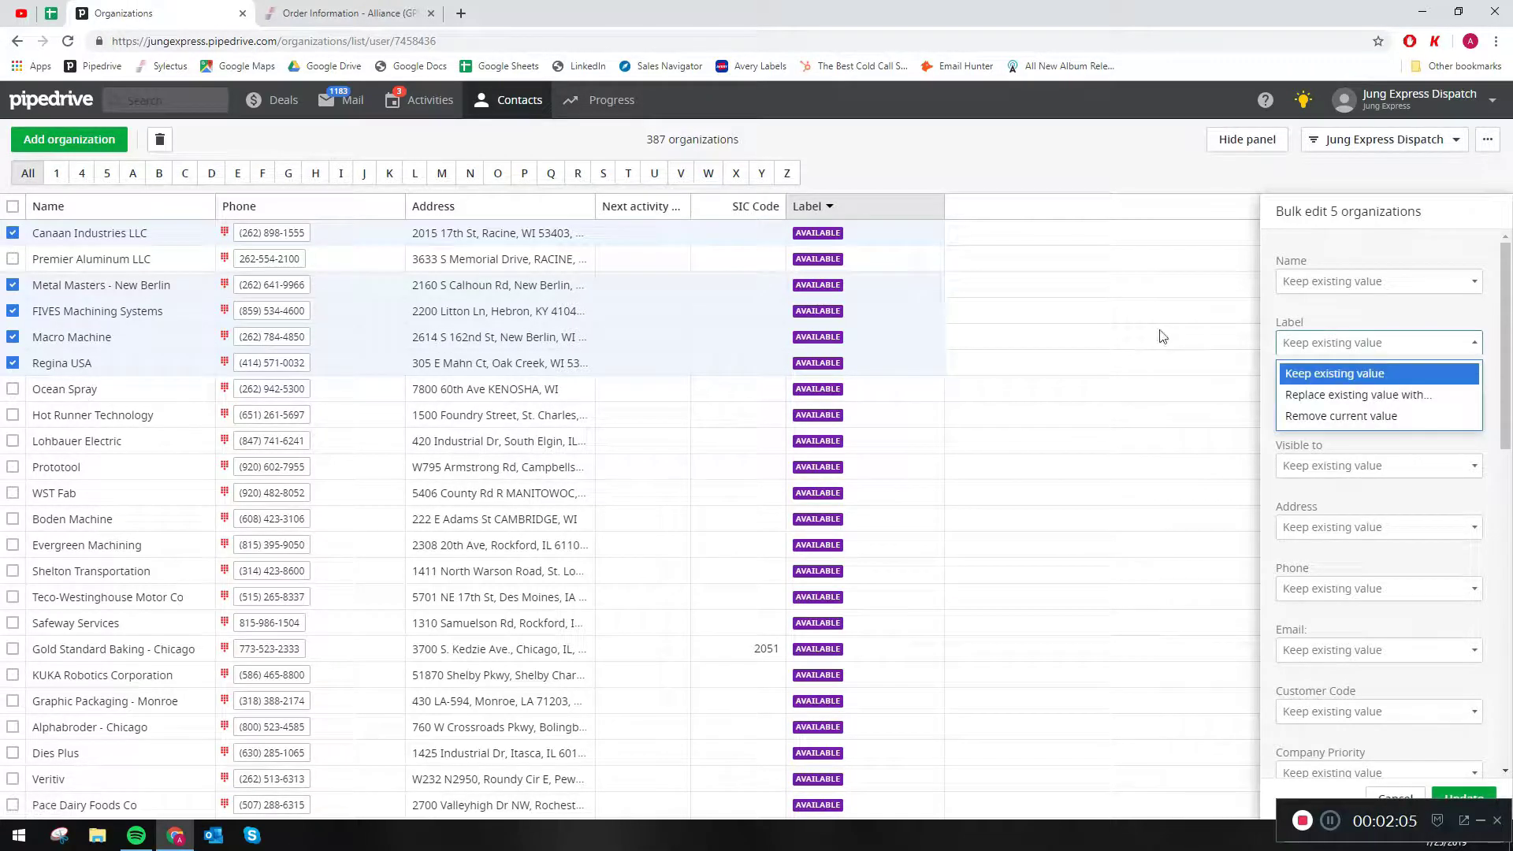
left_click(1420, 395)
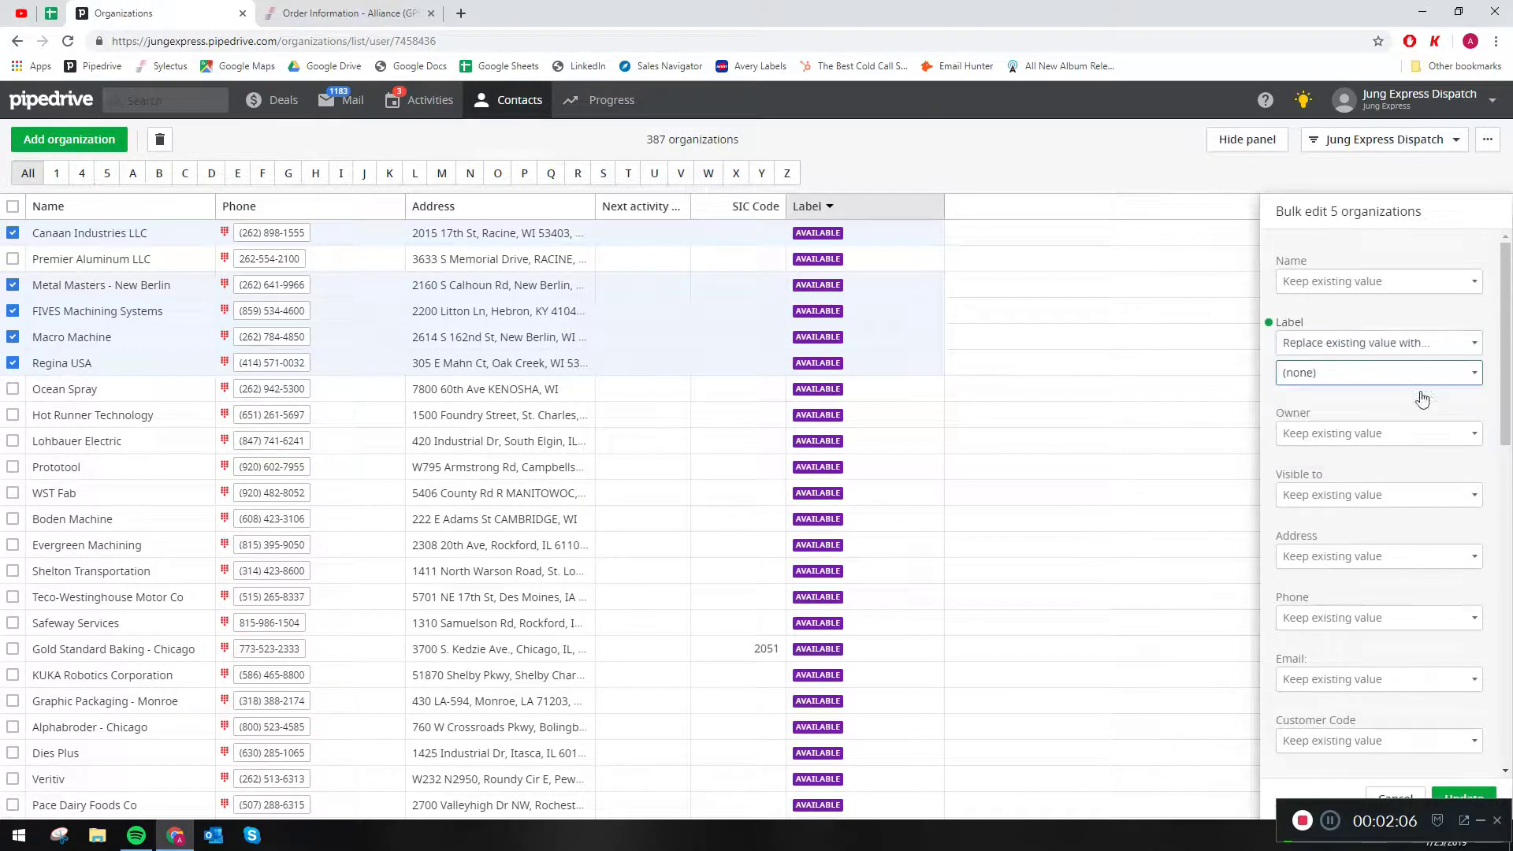
left_click(1358, 379)
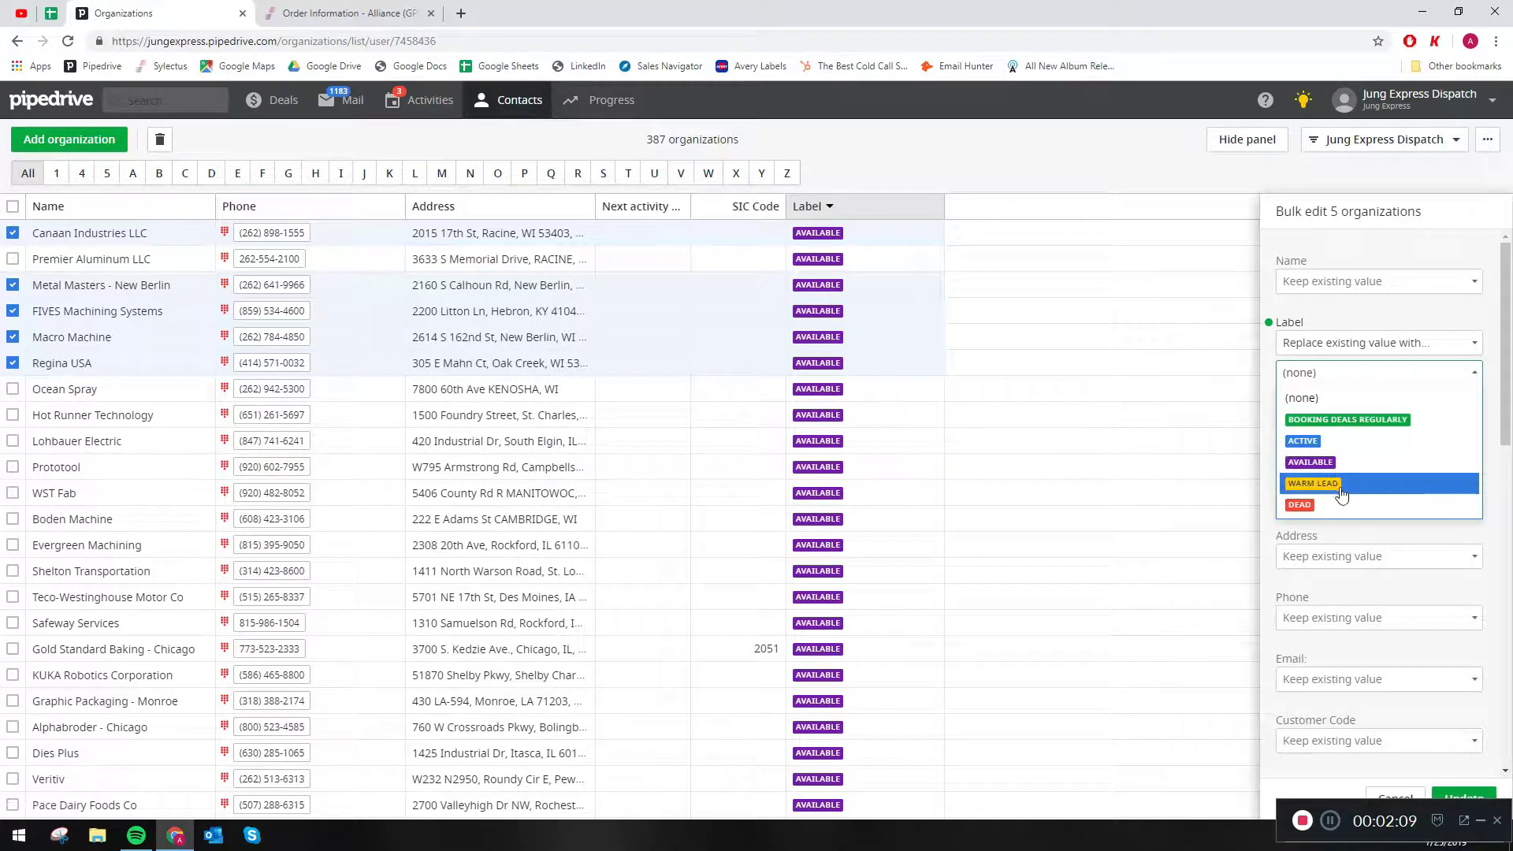
left_click(1341, 493)
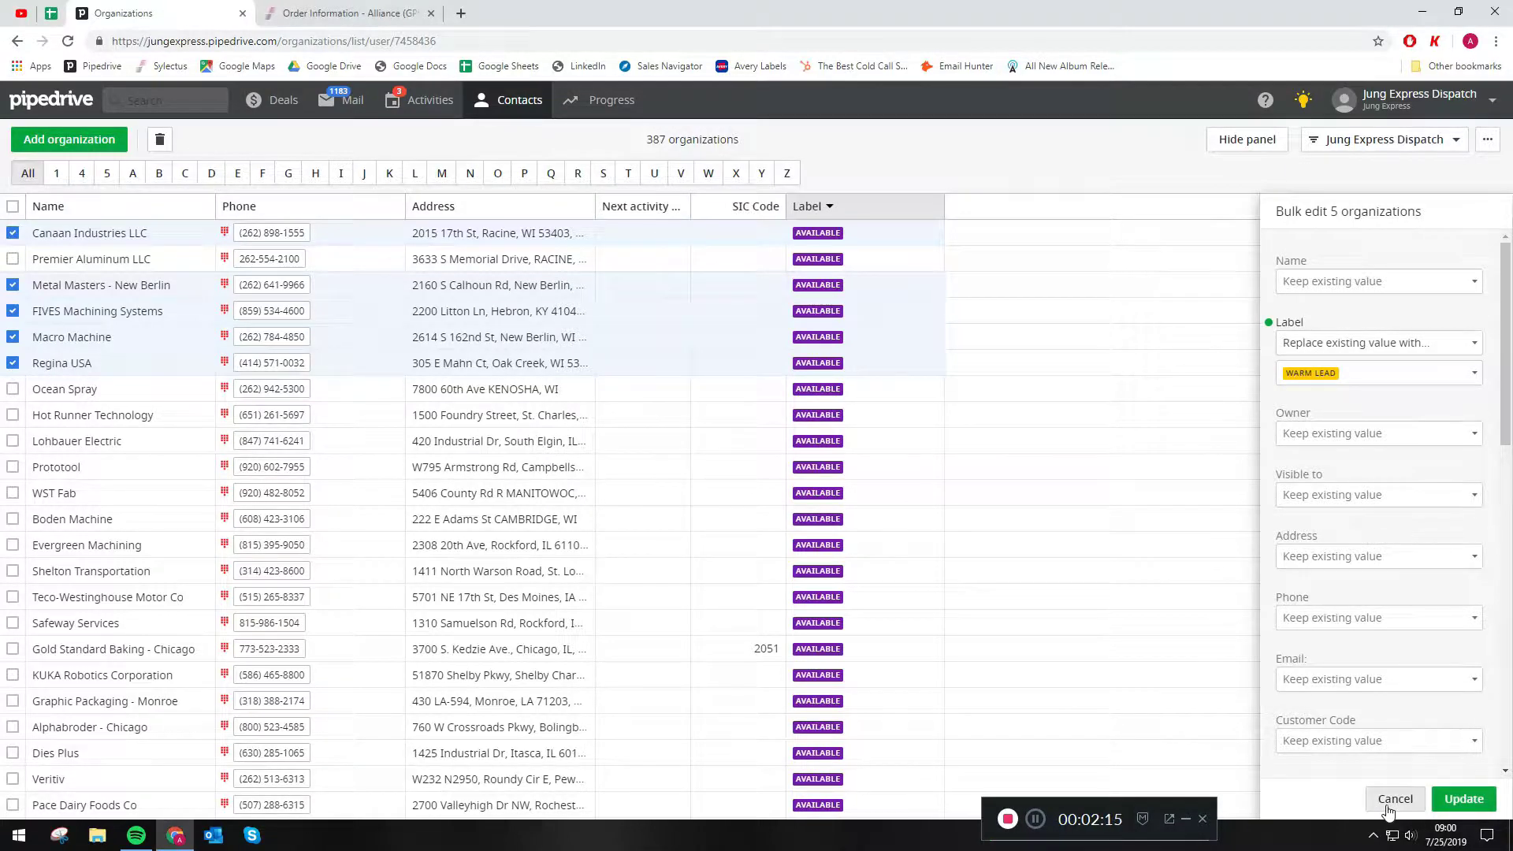
left_click(1389, 805)
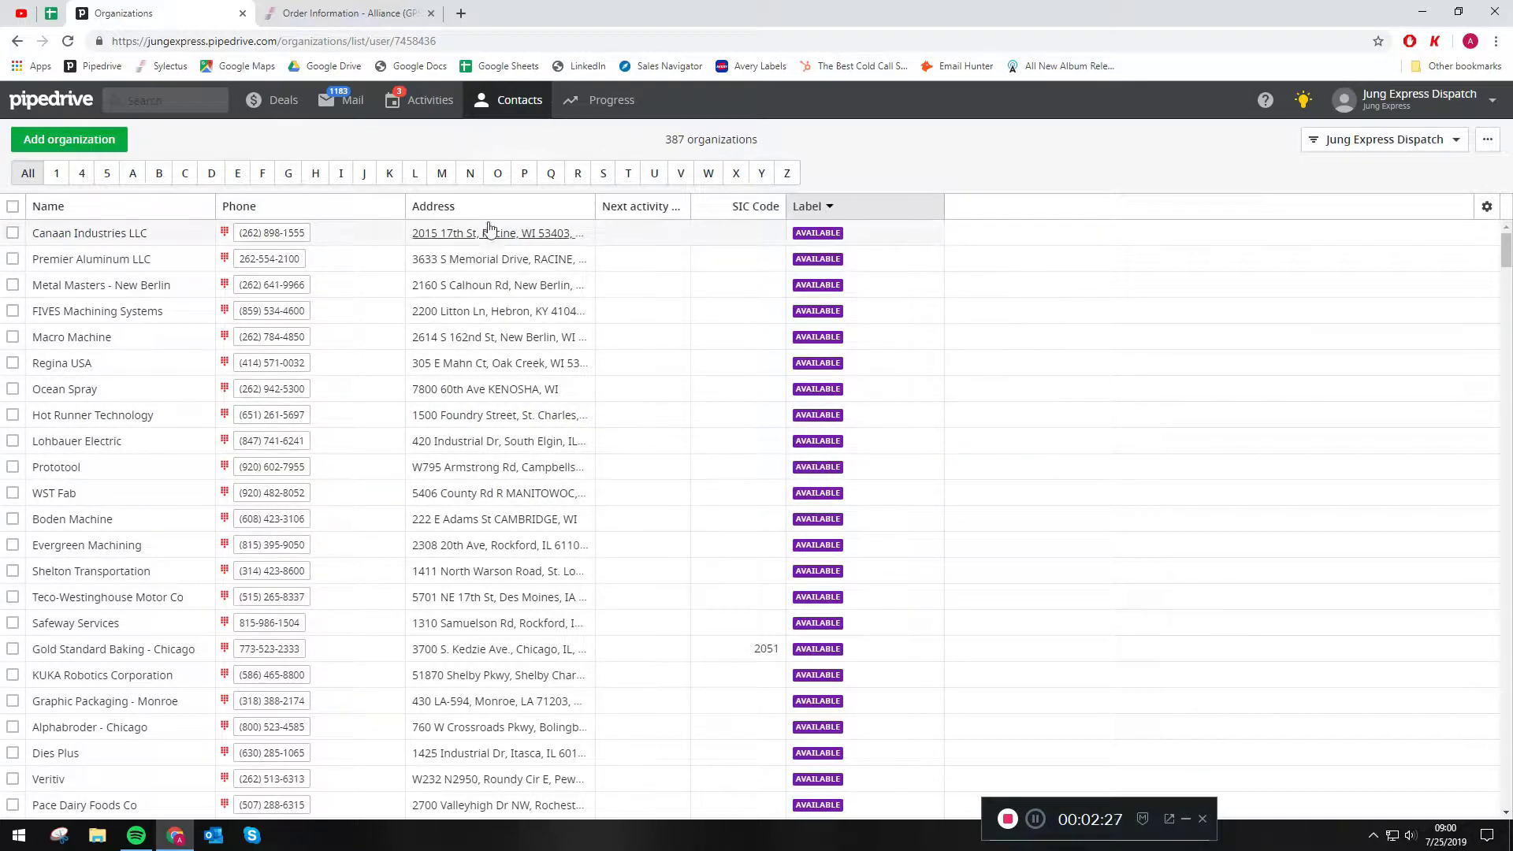
- Add the State/county address detail as a column in the organizations list and save the column selection
left_click(1489, 207)
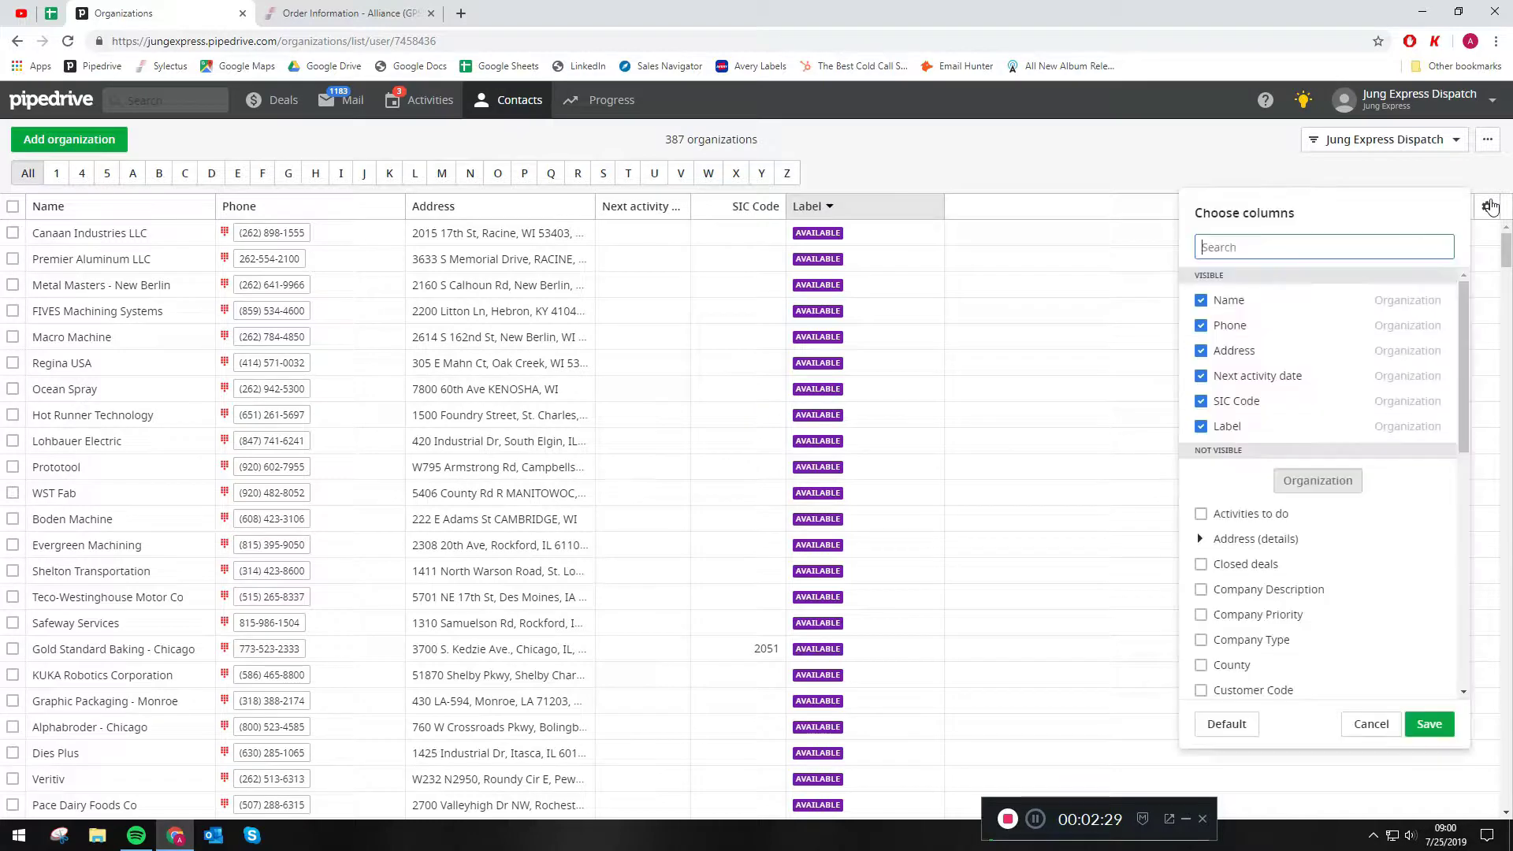
left_click(1202, 545)
scroll(1218, 583, "down", 1)
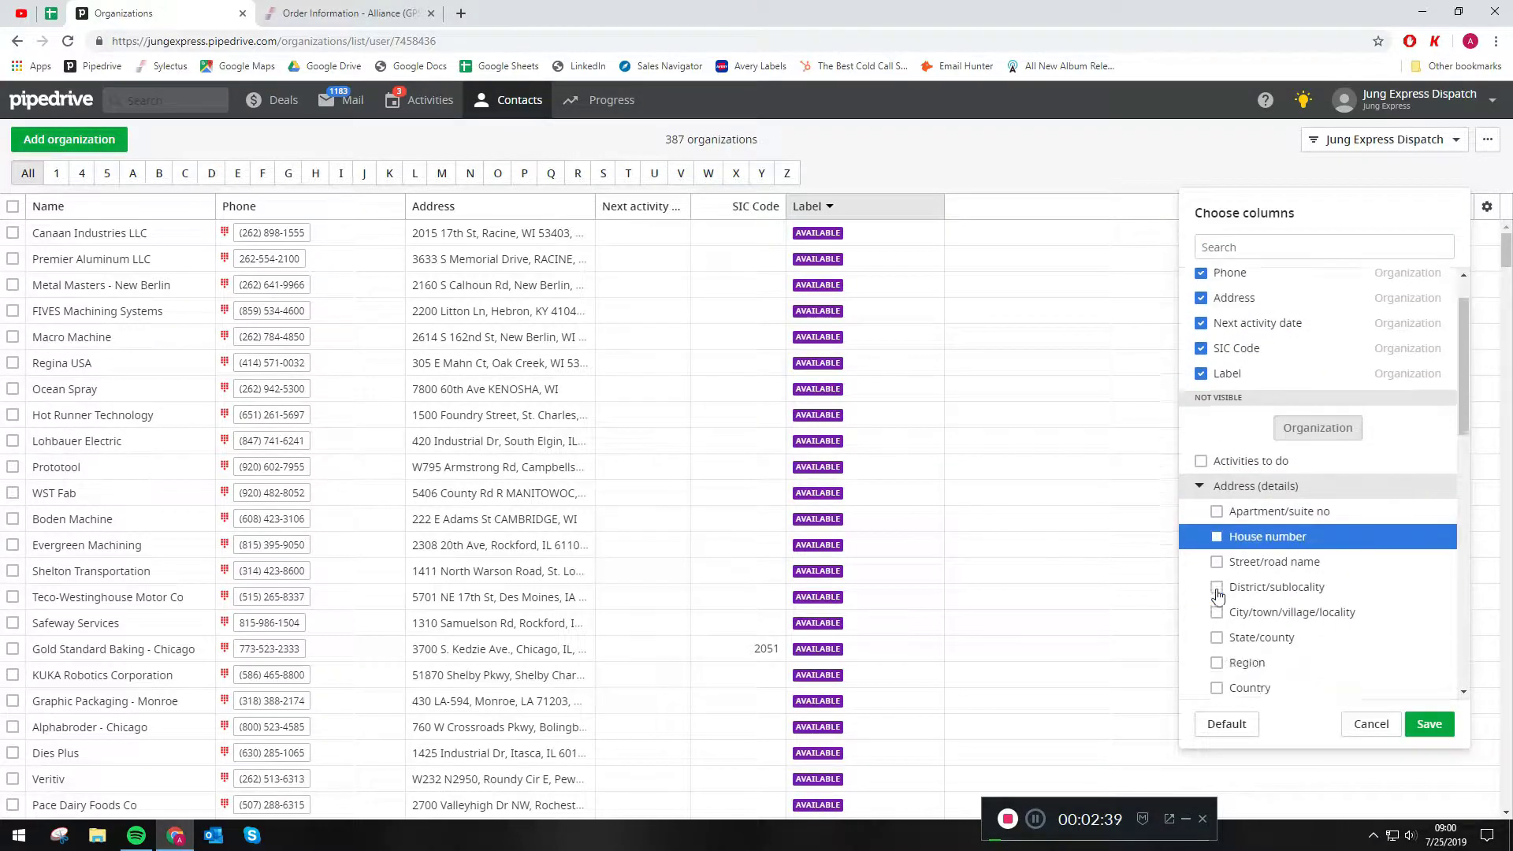
scroll(1218, 597, "down", 2)
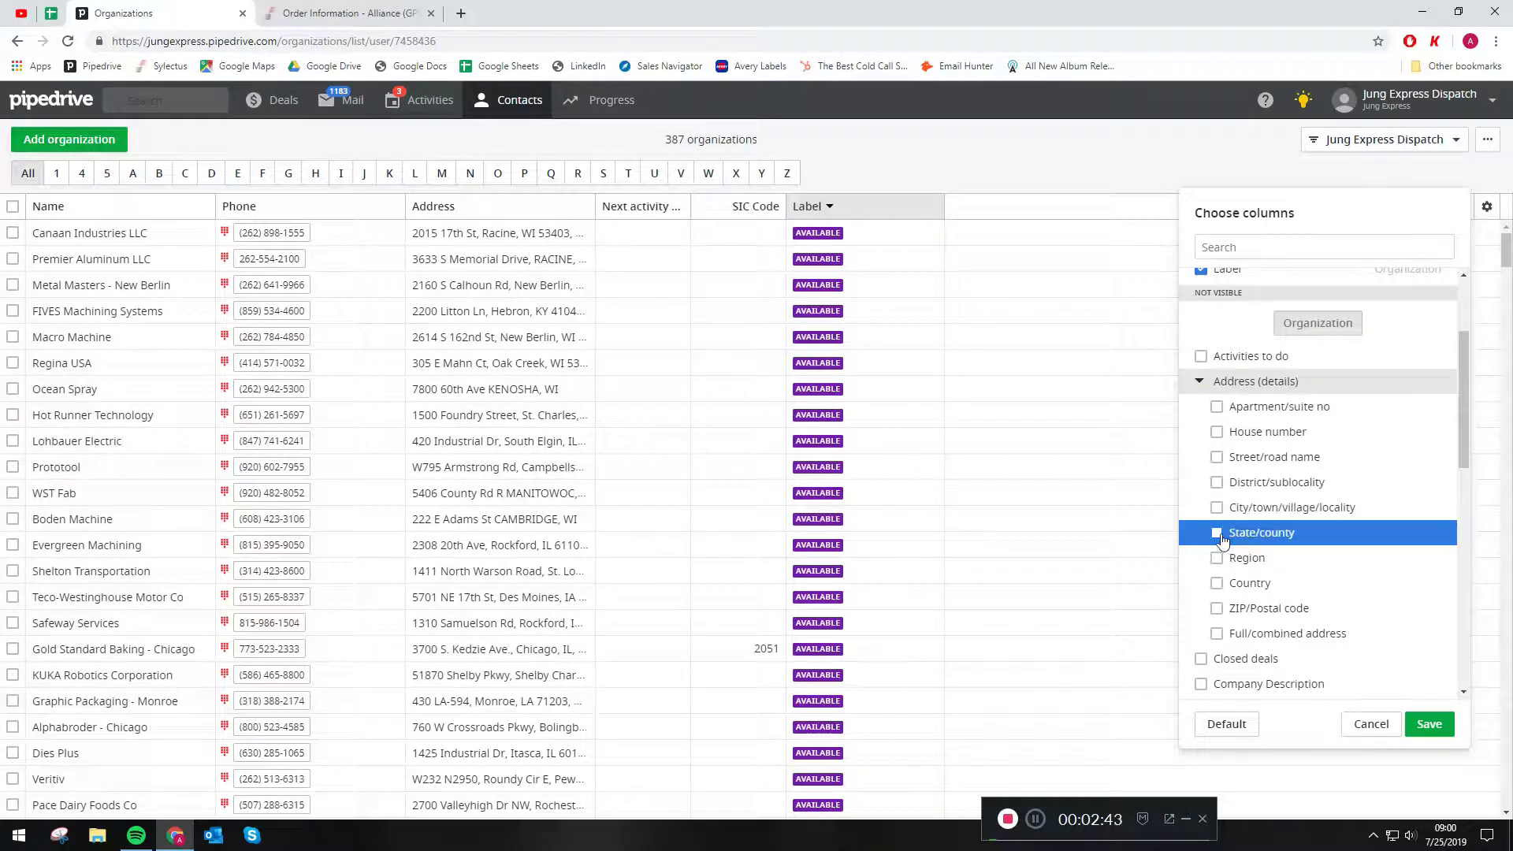
left_click(1429, 724)
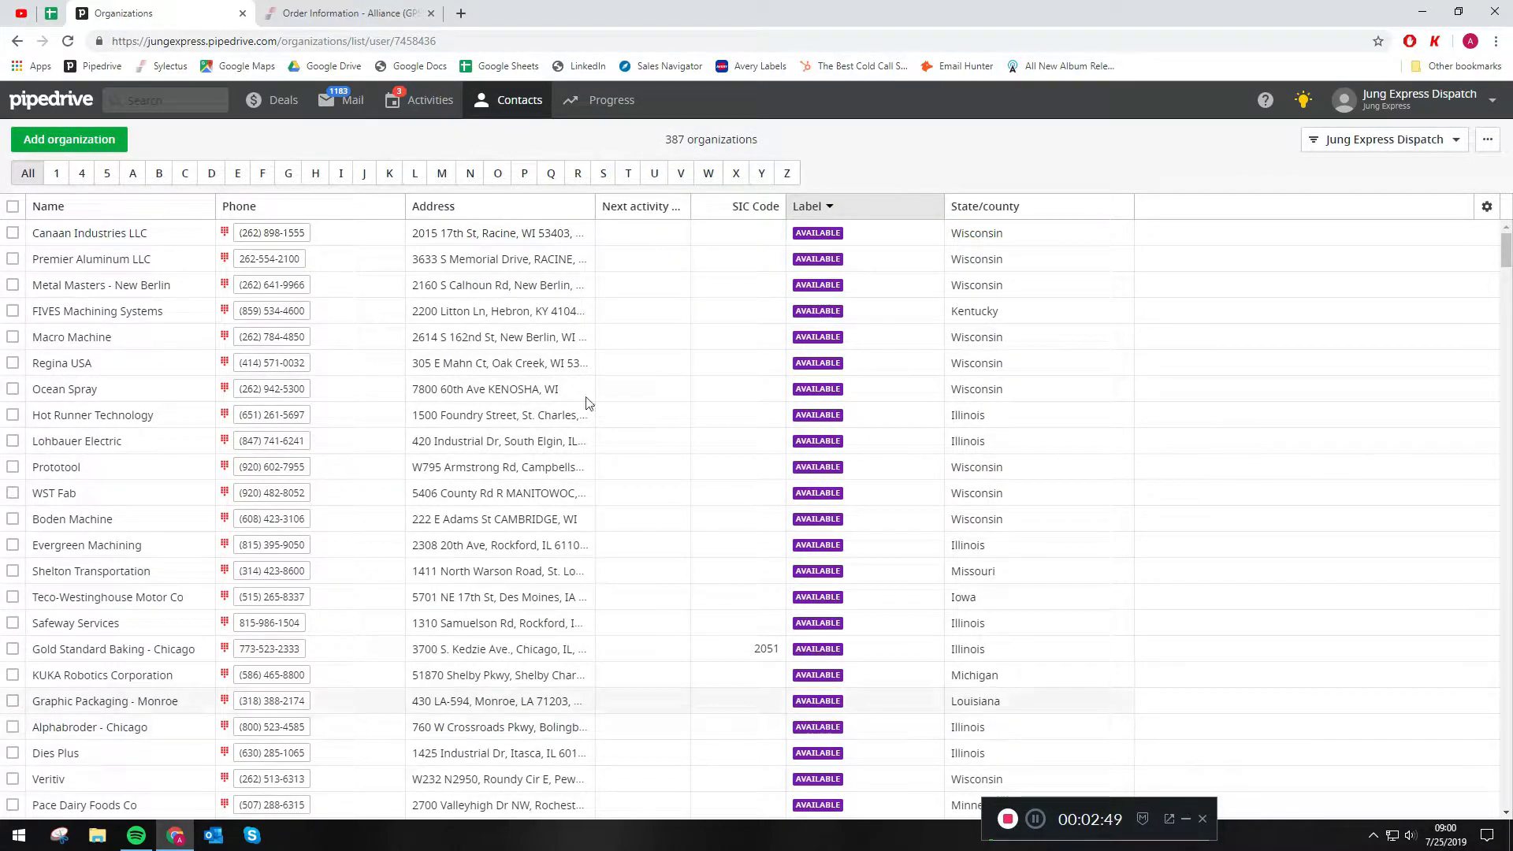
left_click(1488, 208)
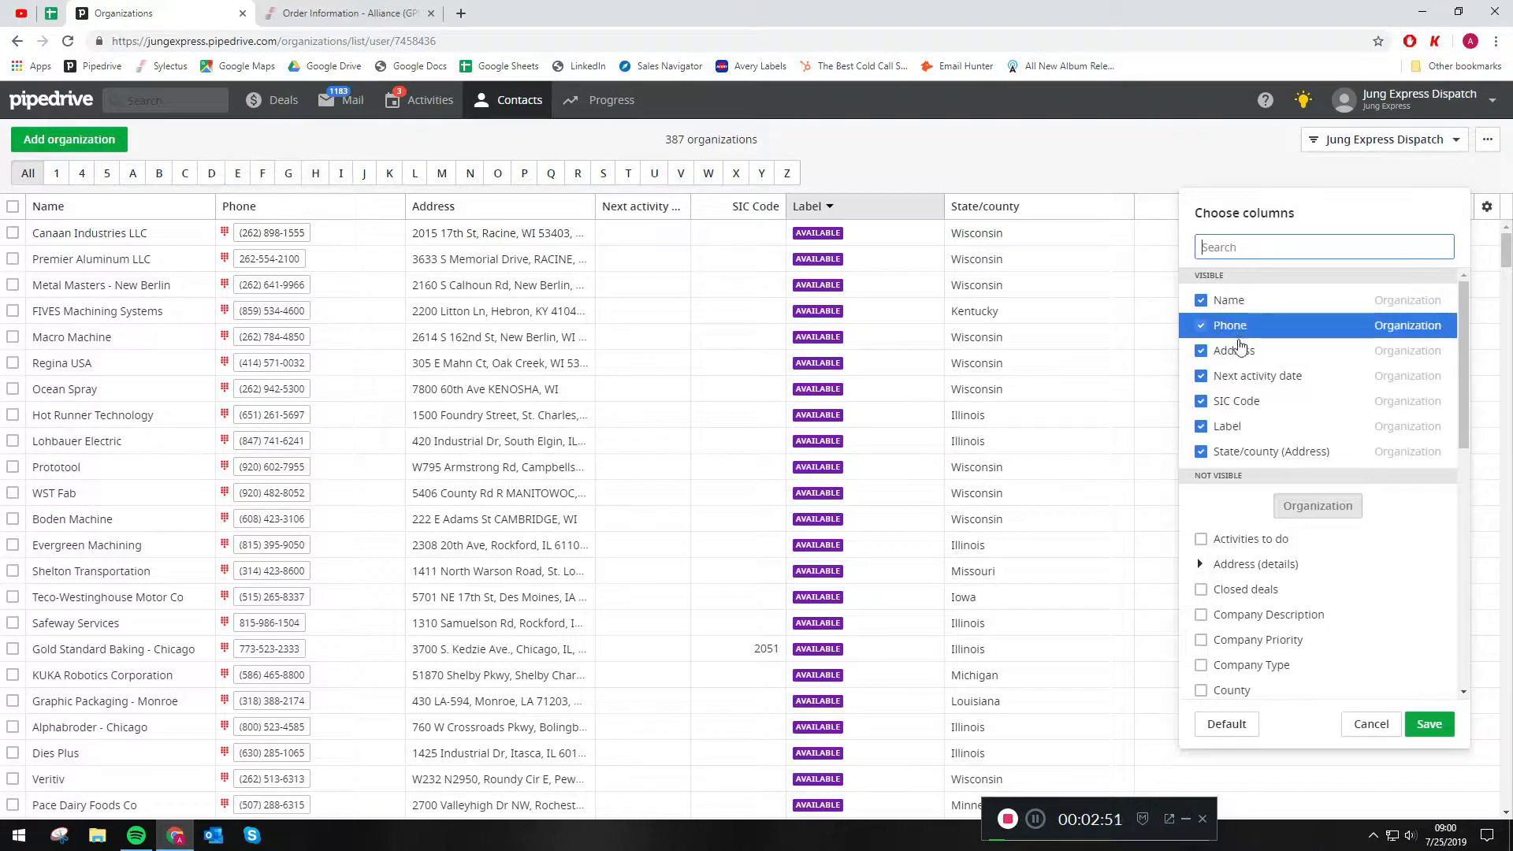
left_click(1363, 731)
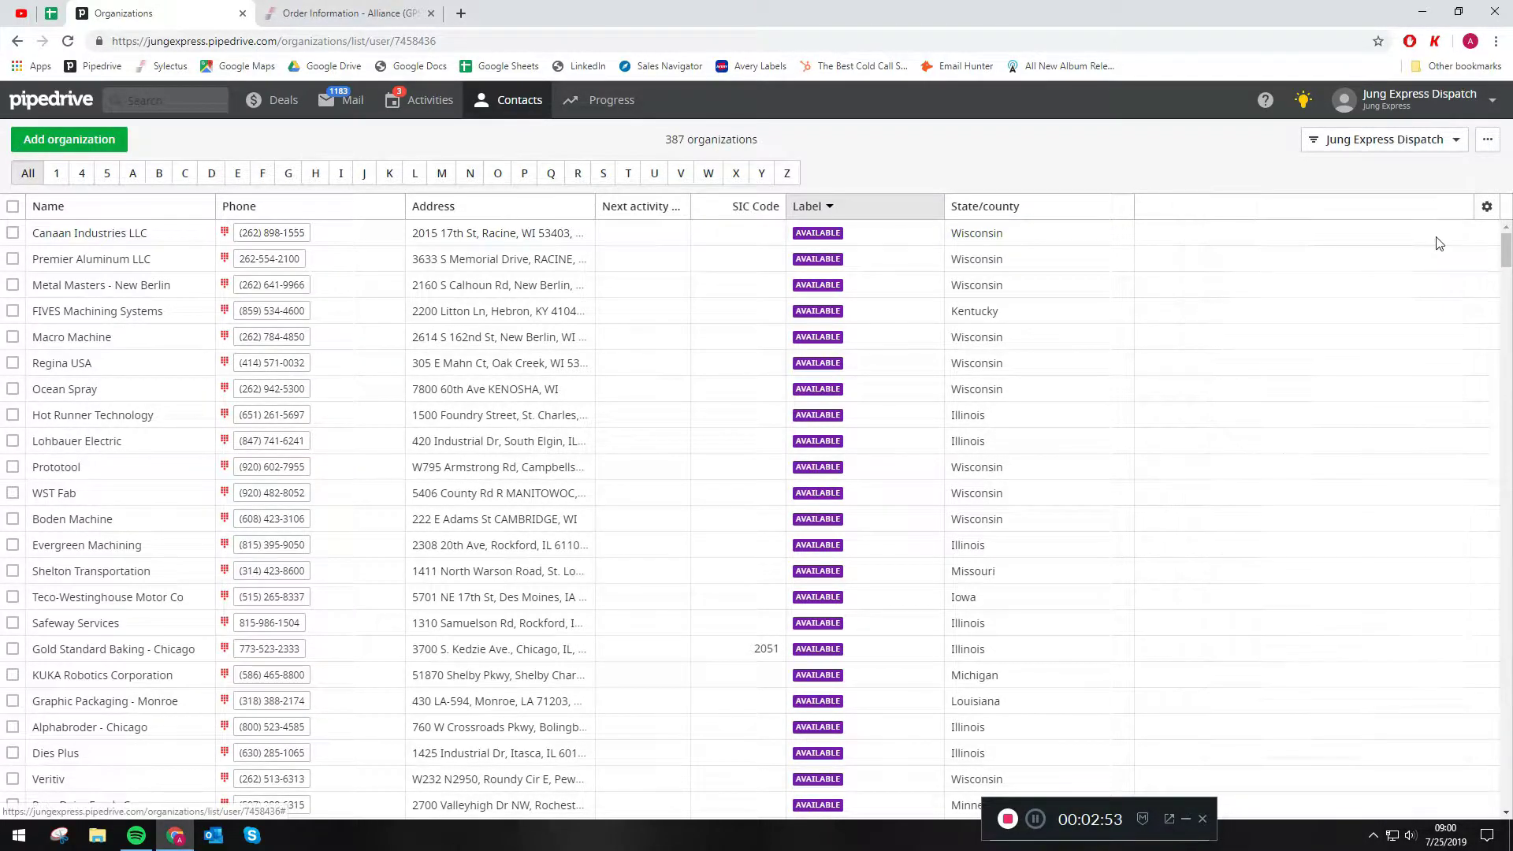
- Show the listed organizations on a map by address and zoom in on the Midwest around Chicago
left_click(1487, 141)
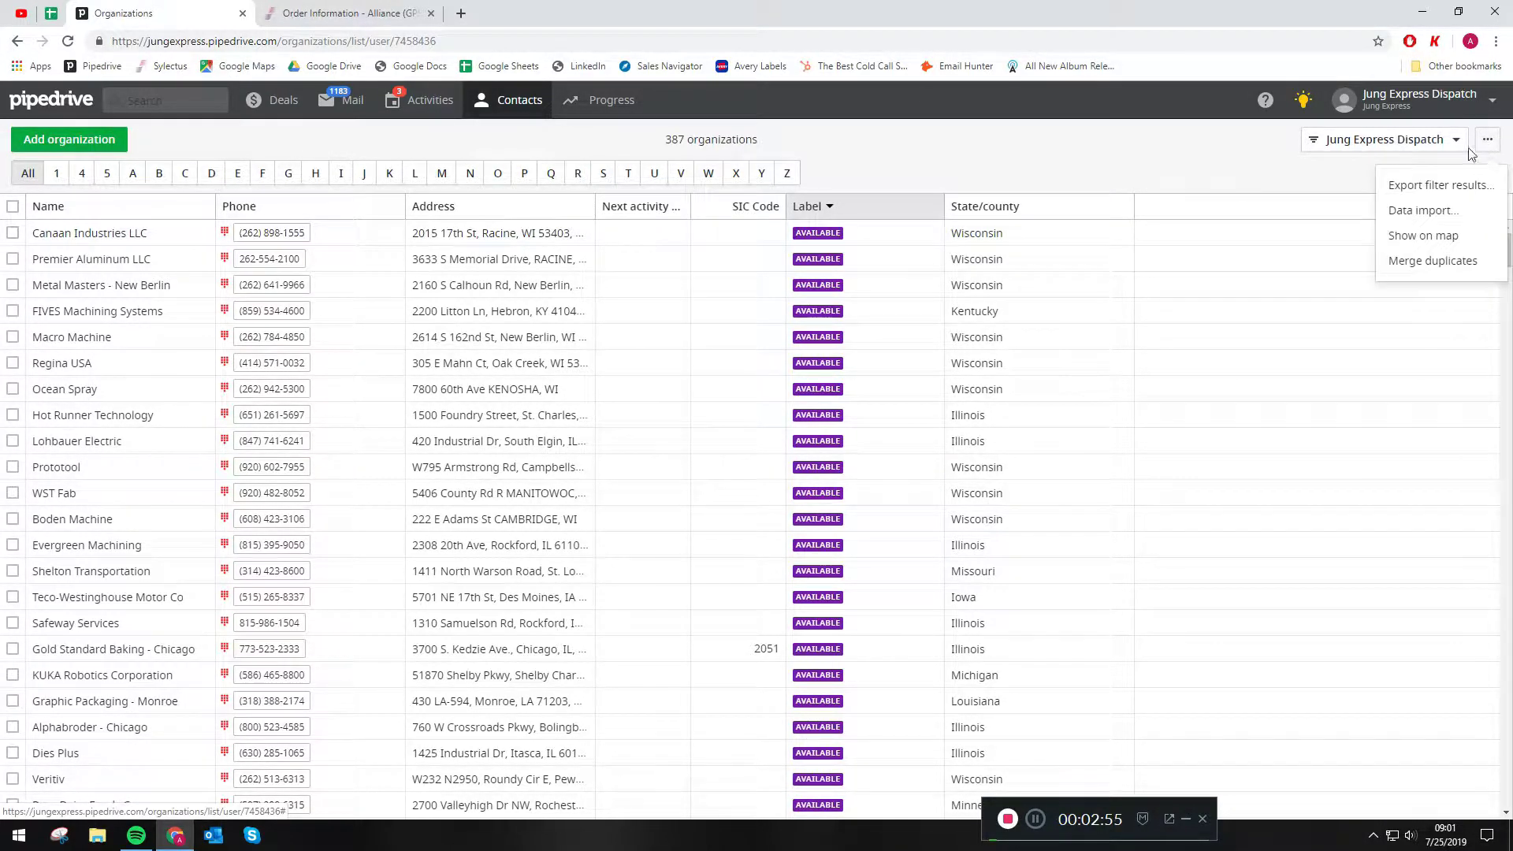
left_click(1450, 245)
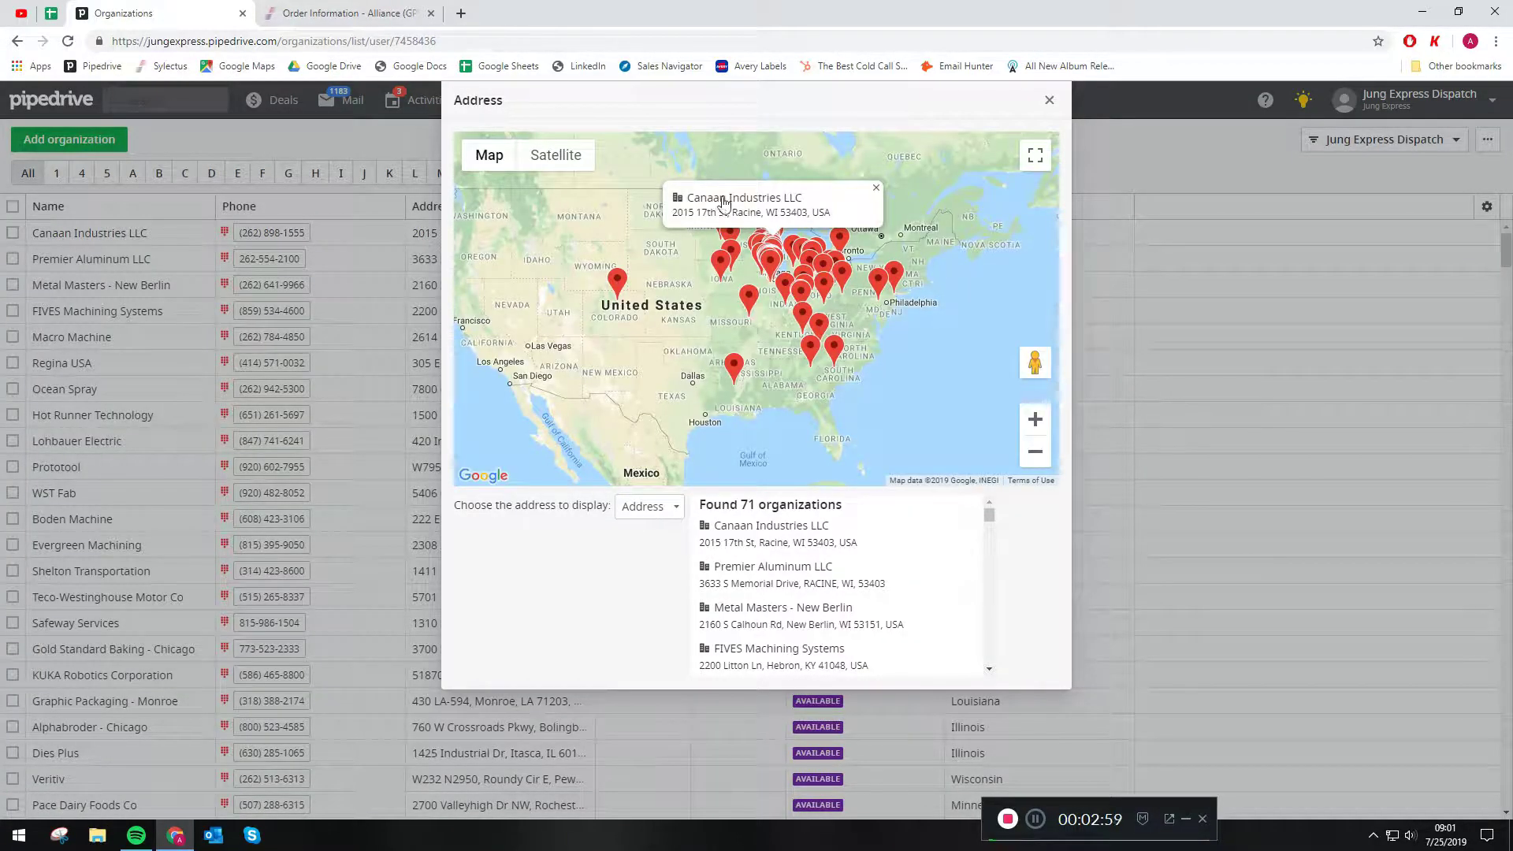
scroll(786, 263, "down", 2)
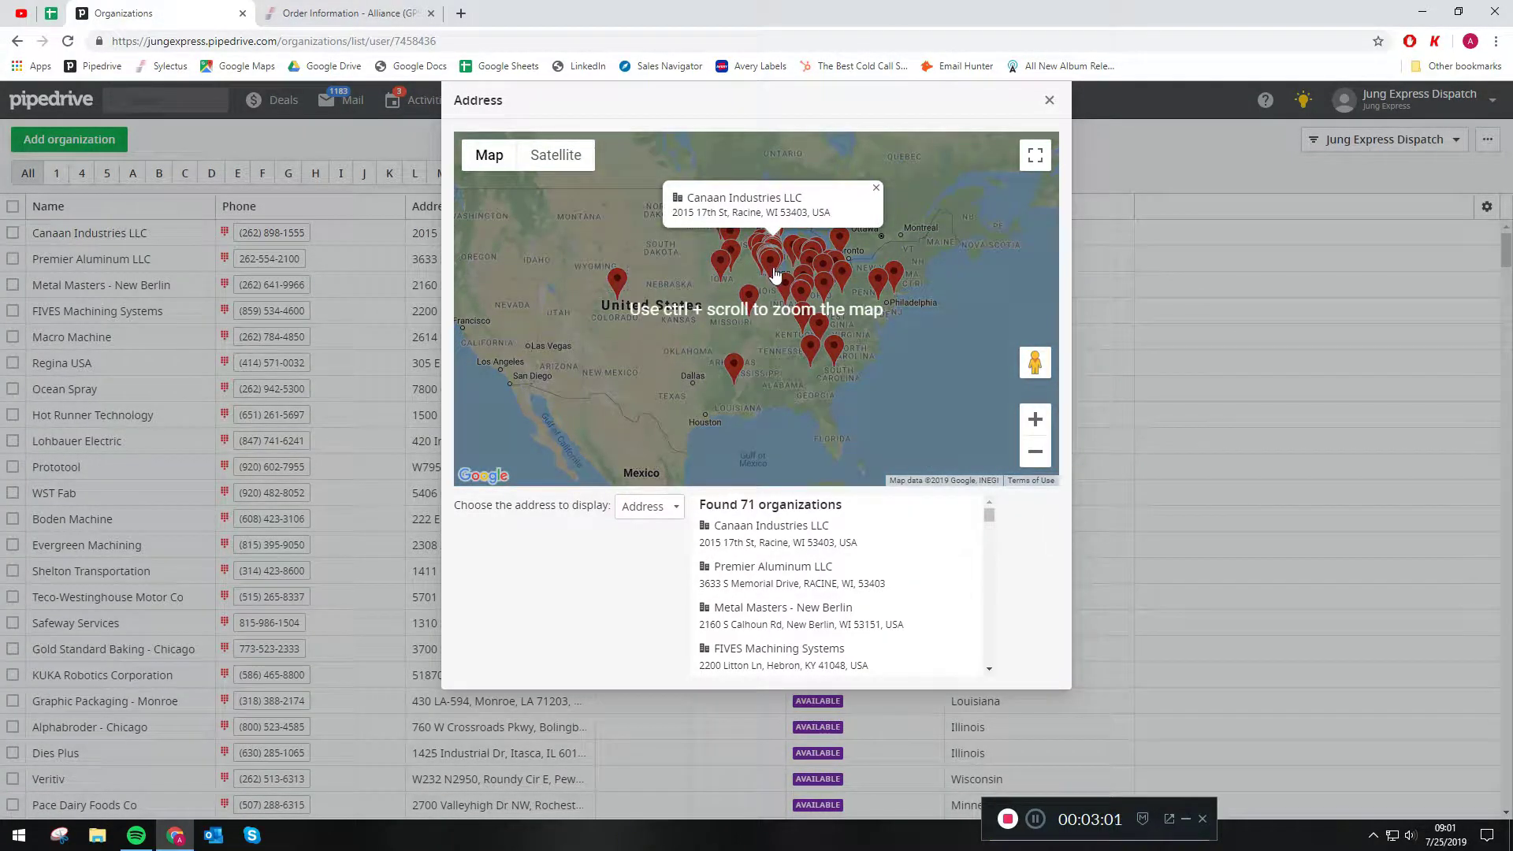
scroll(769, 290, "up", 2)
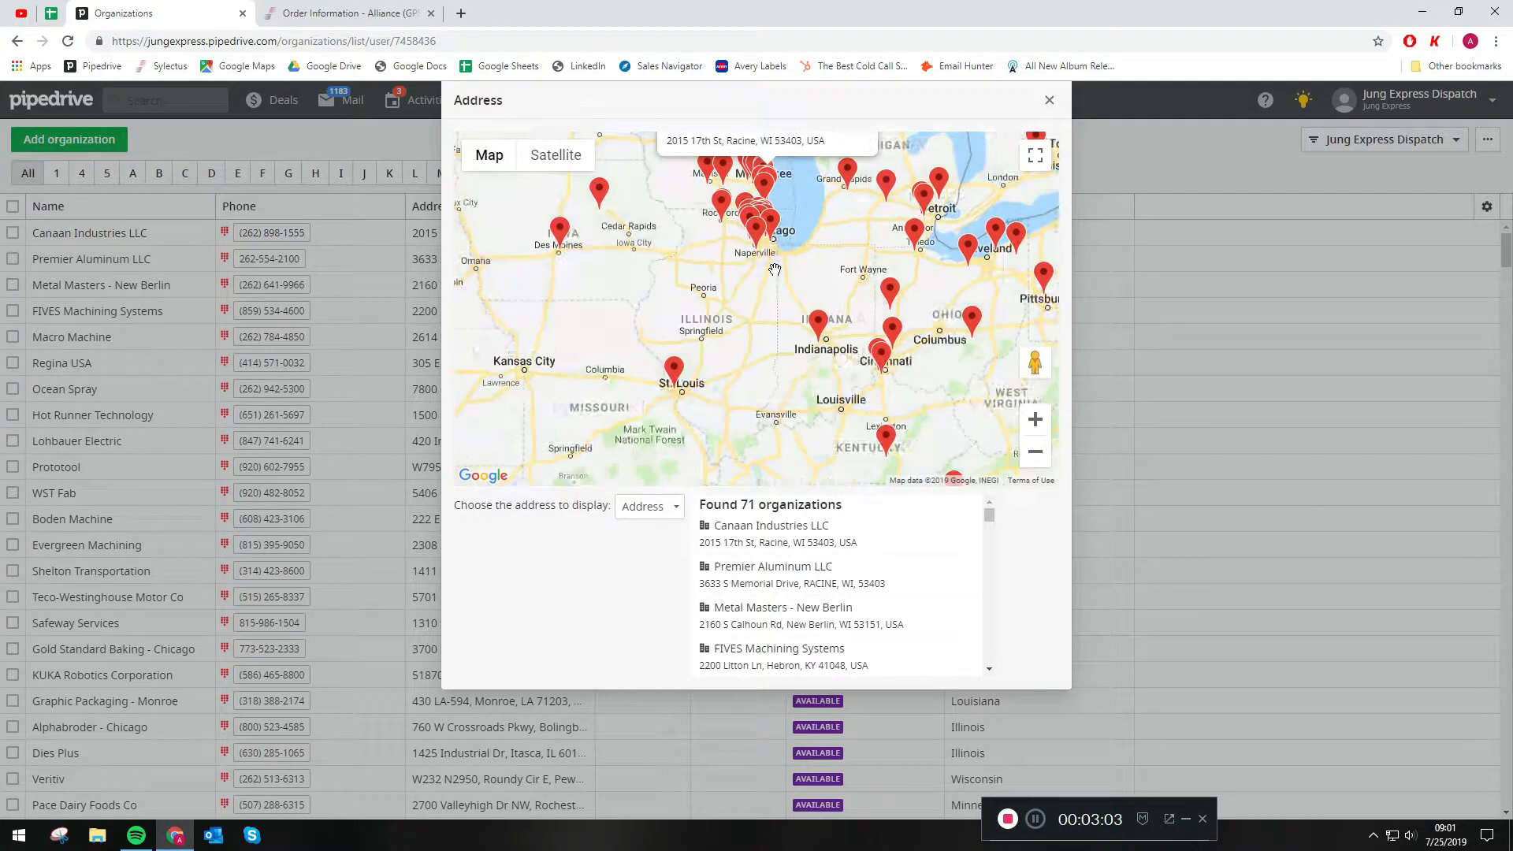
- Look over the area farther north on the address map, and filter the organizations list to names starting with F
left_click_drag(771, 258, 806, 445)
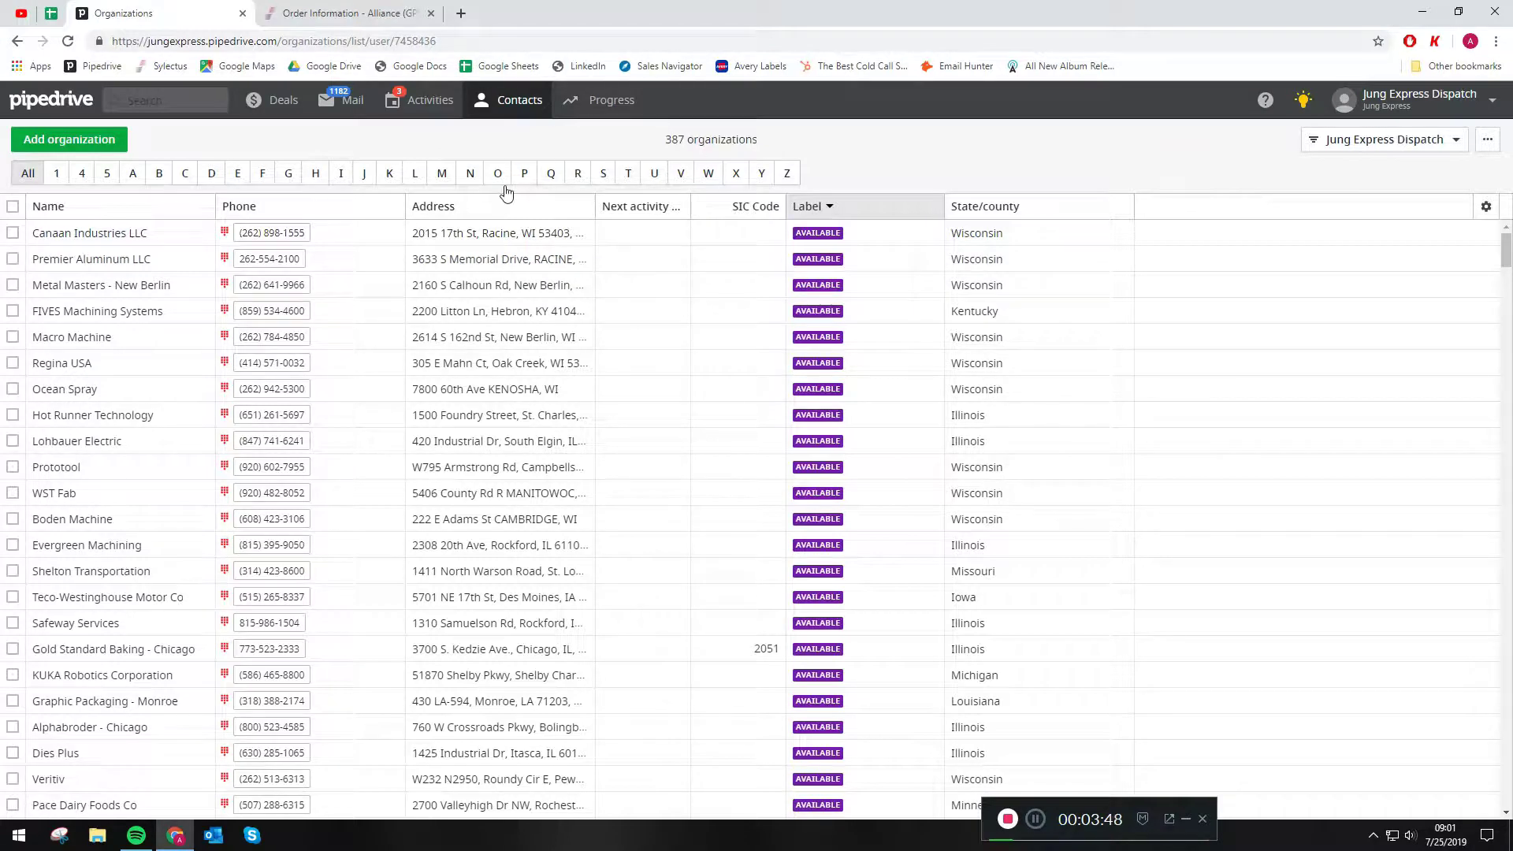
left_click(265, 181)
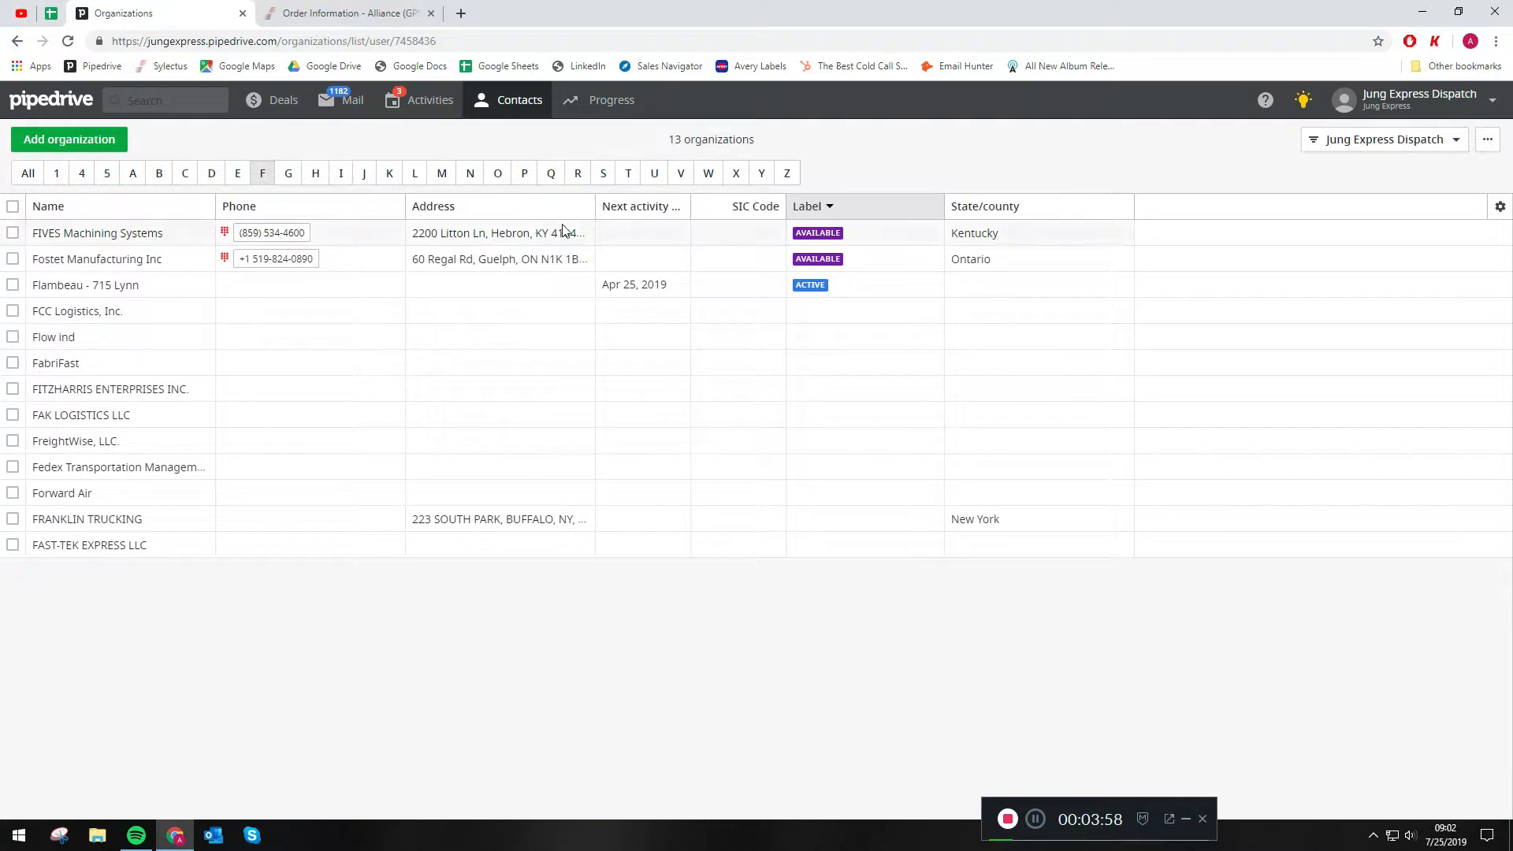
- Show the organizations of everyone instead of a single owner and filter them to names starting with G
left_click(1457, 143)
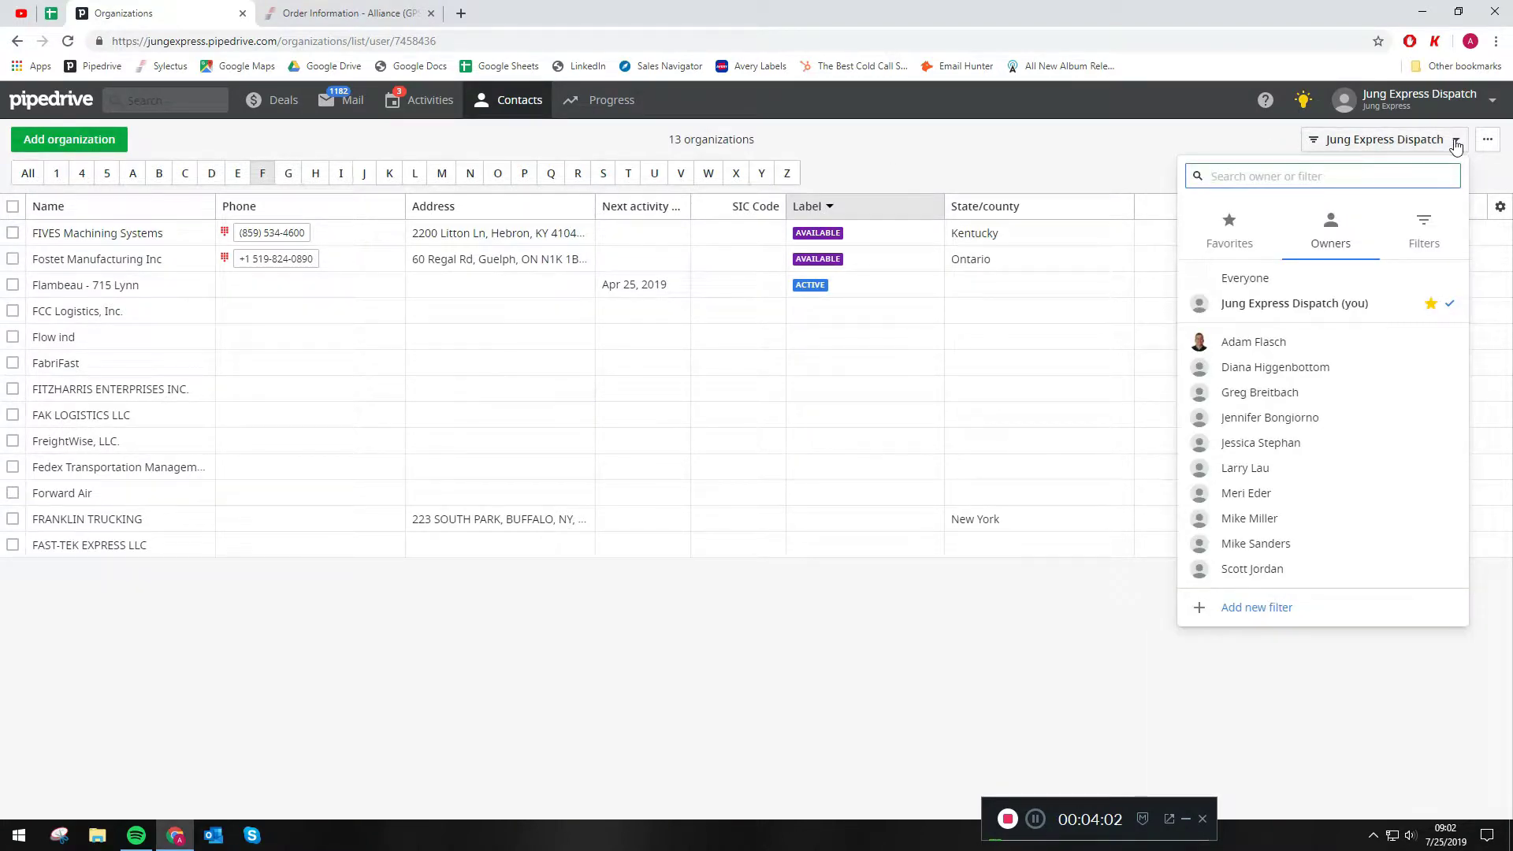
left_click(1262, 282)
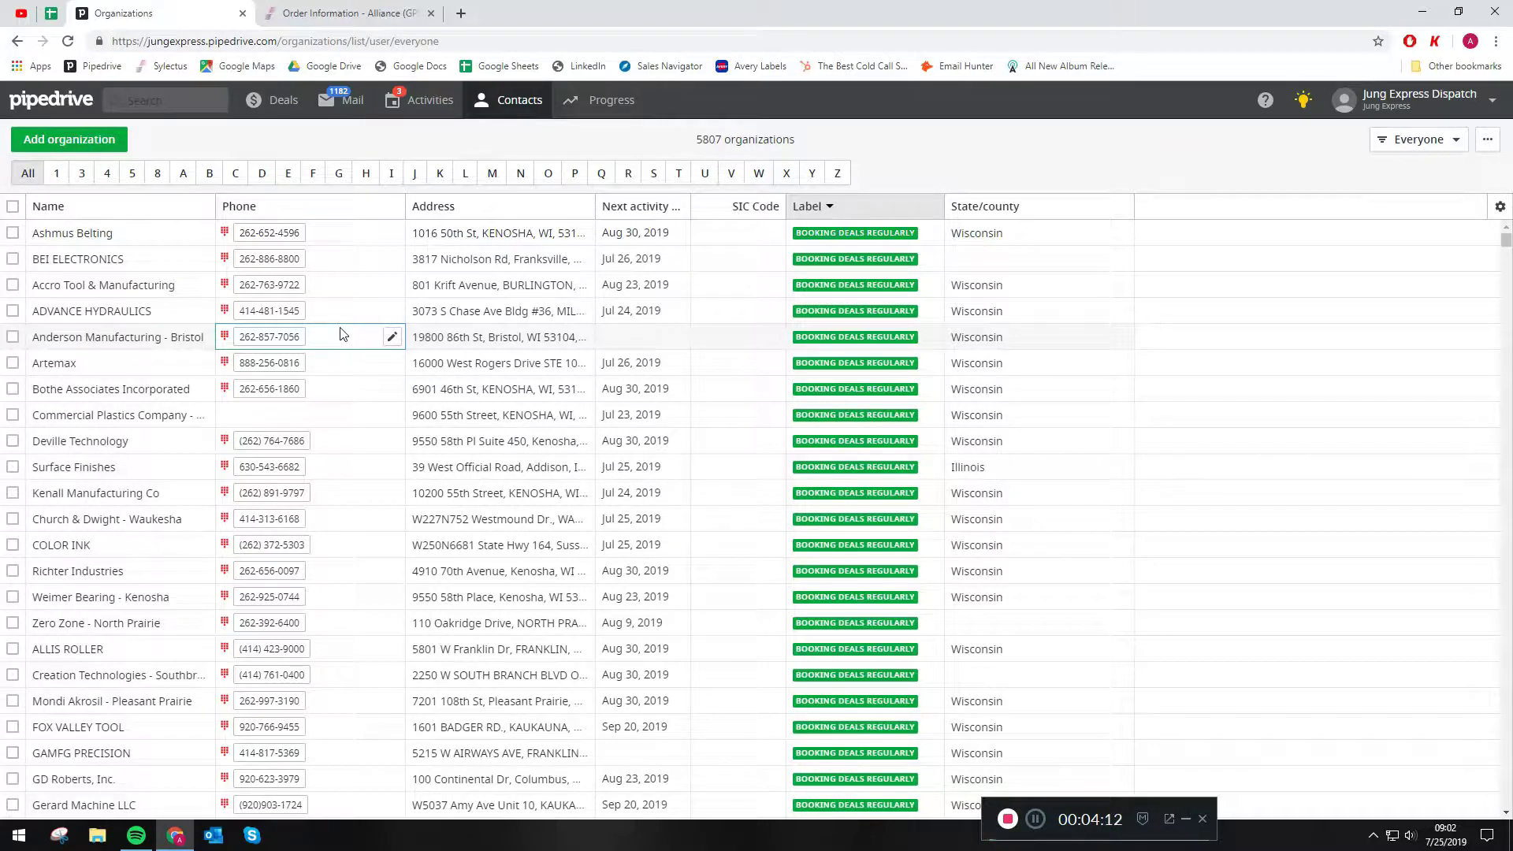
left_click(339, 173)
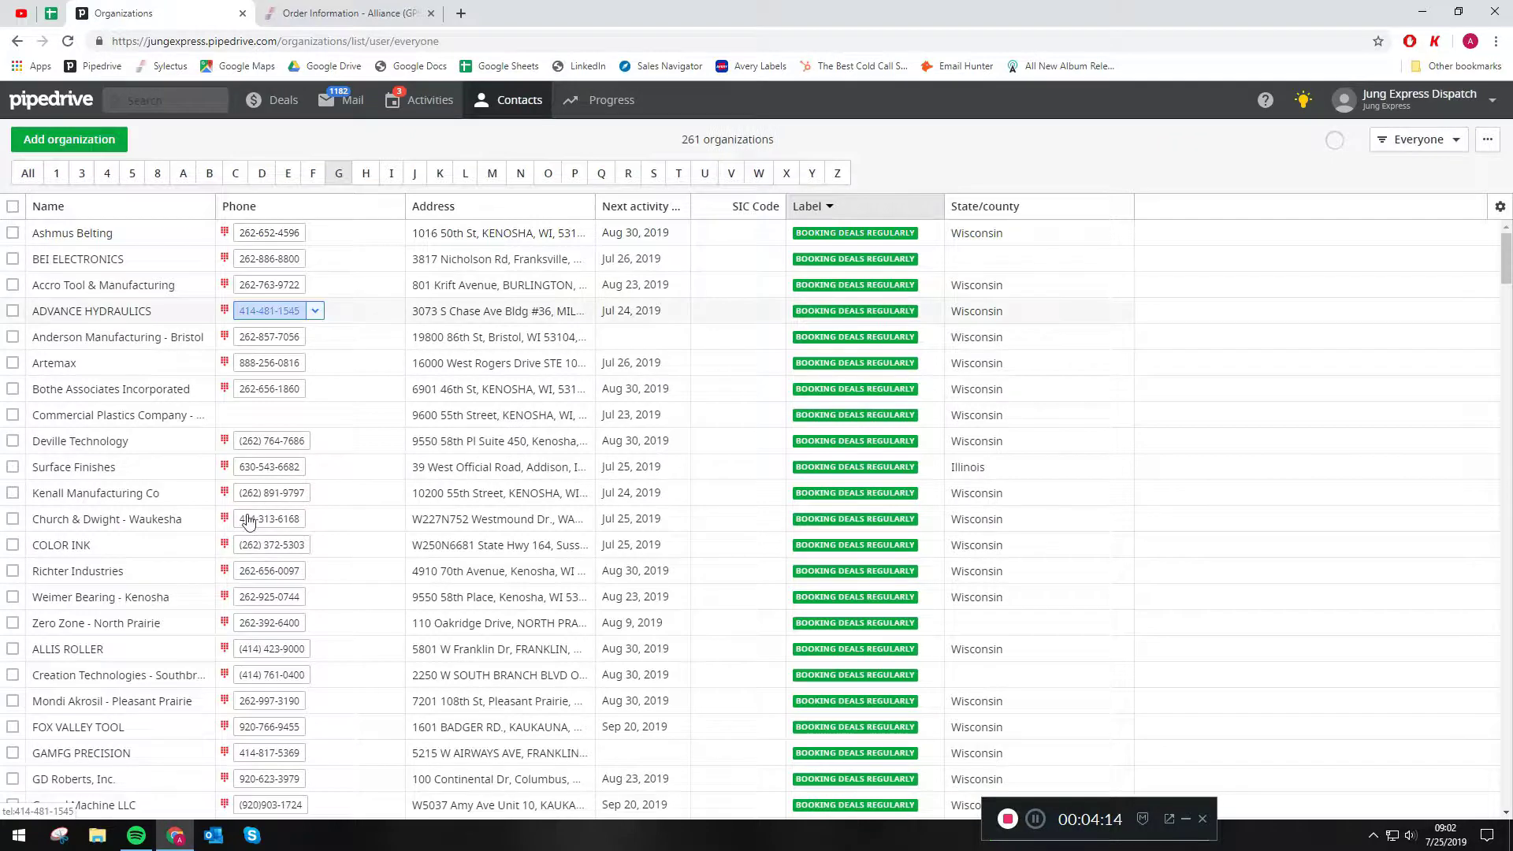
- Sort the organizations starting with G by name in reverse alphabetical order and look through them
left_click(78, 208)
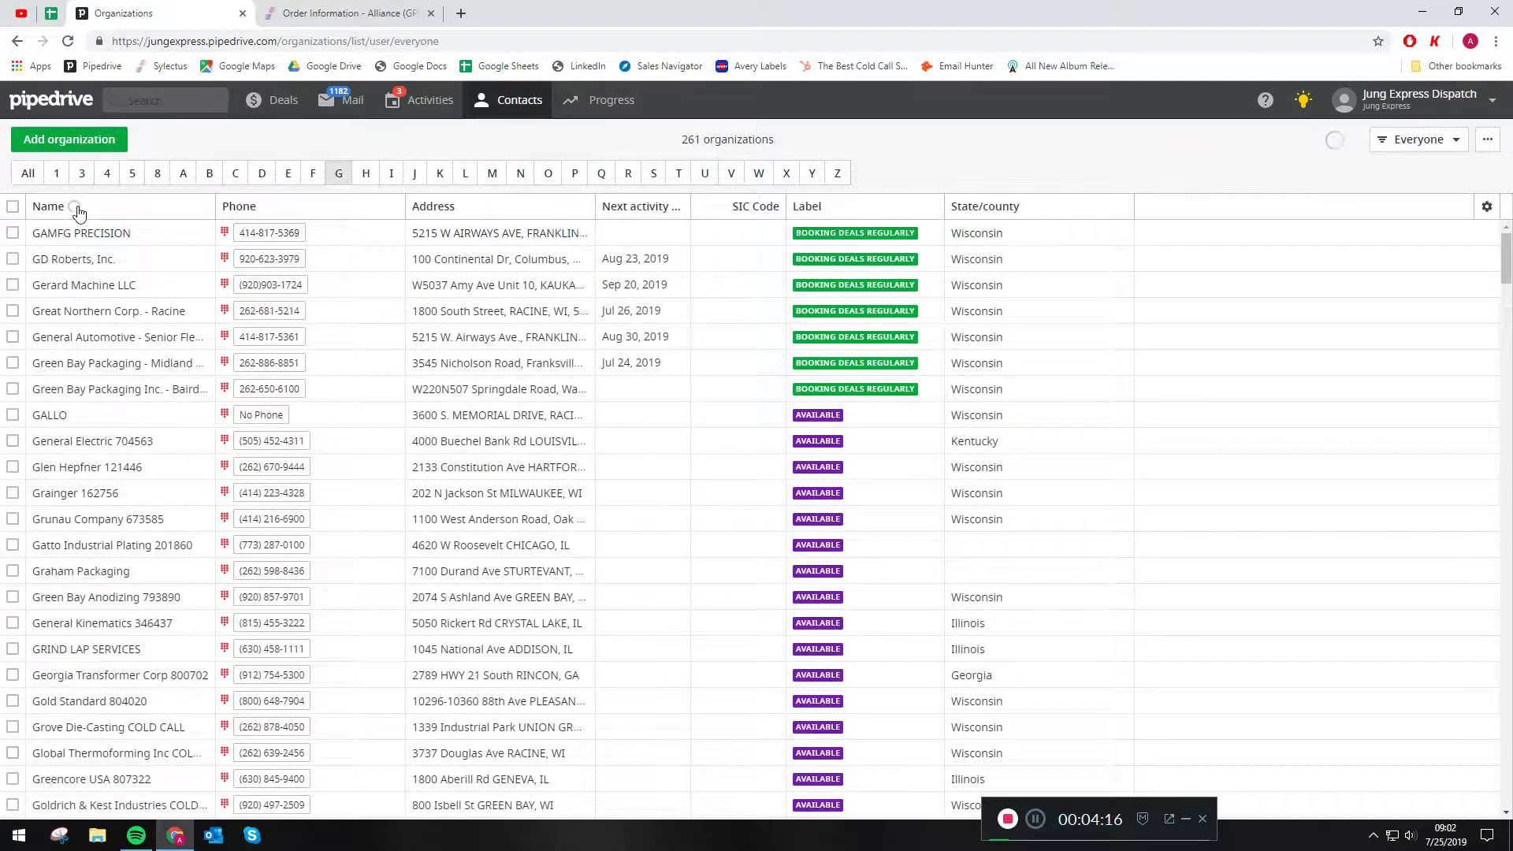
left_click(77, 208)
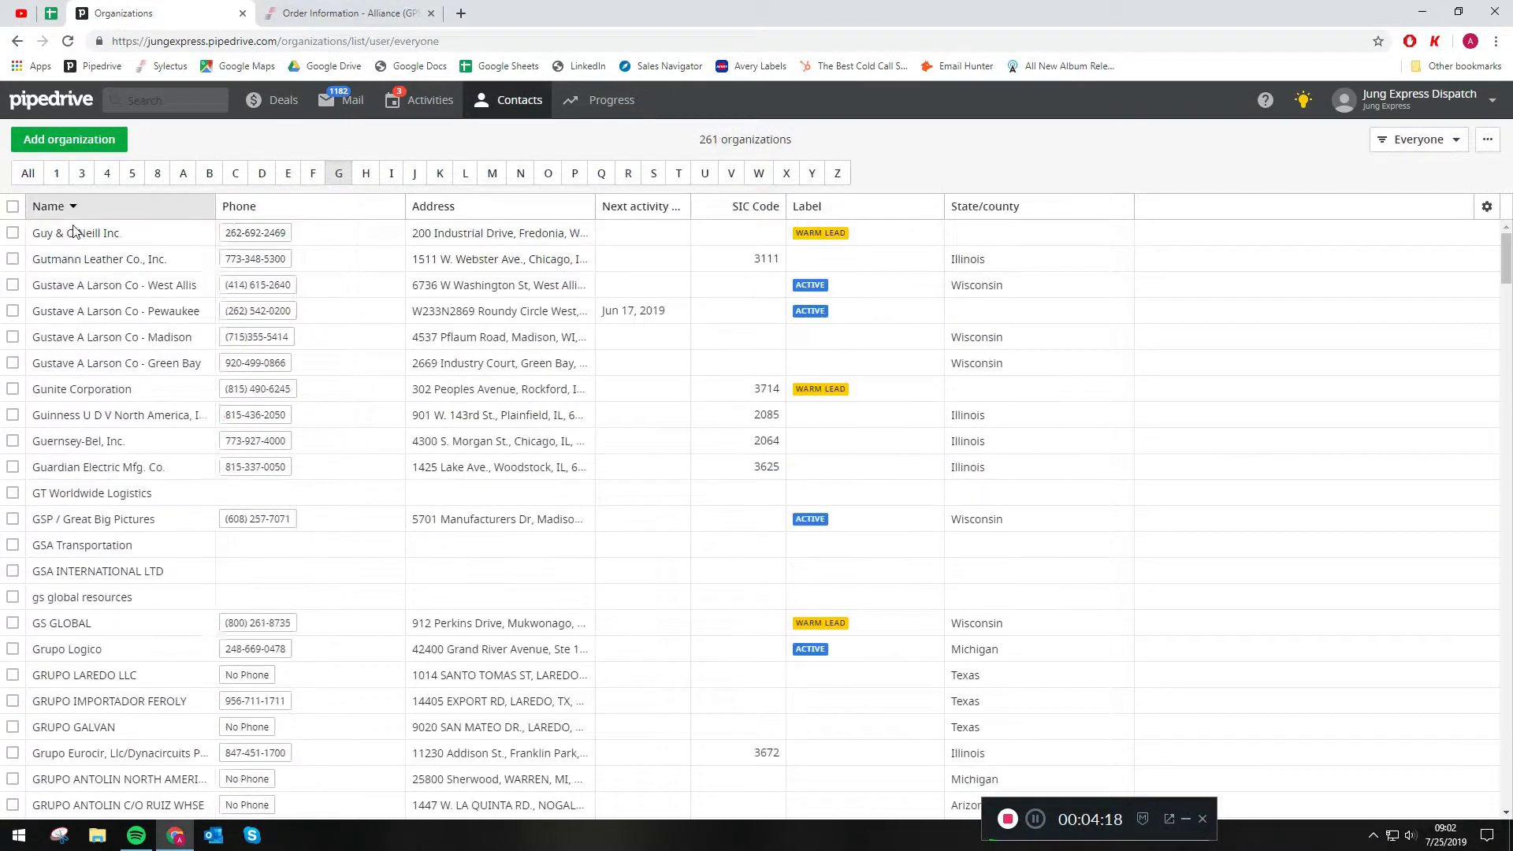
scroll(148, 380, "down", 3)
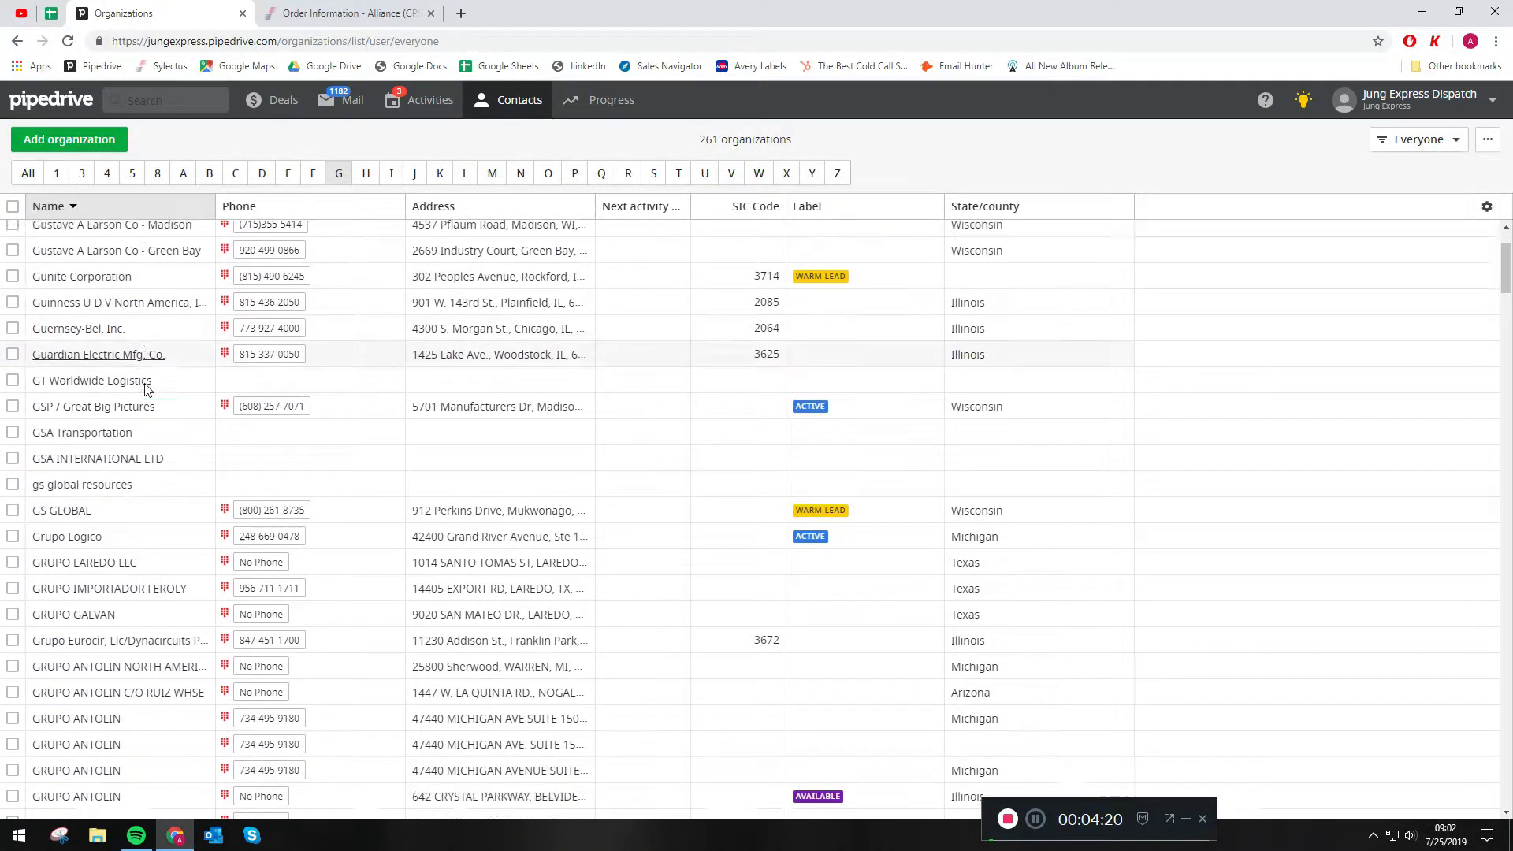
scroll(135, 583, "down", 1)
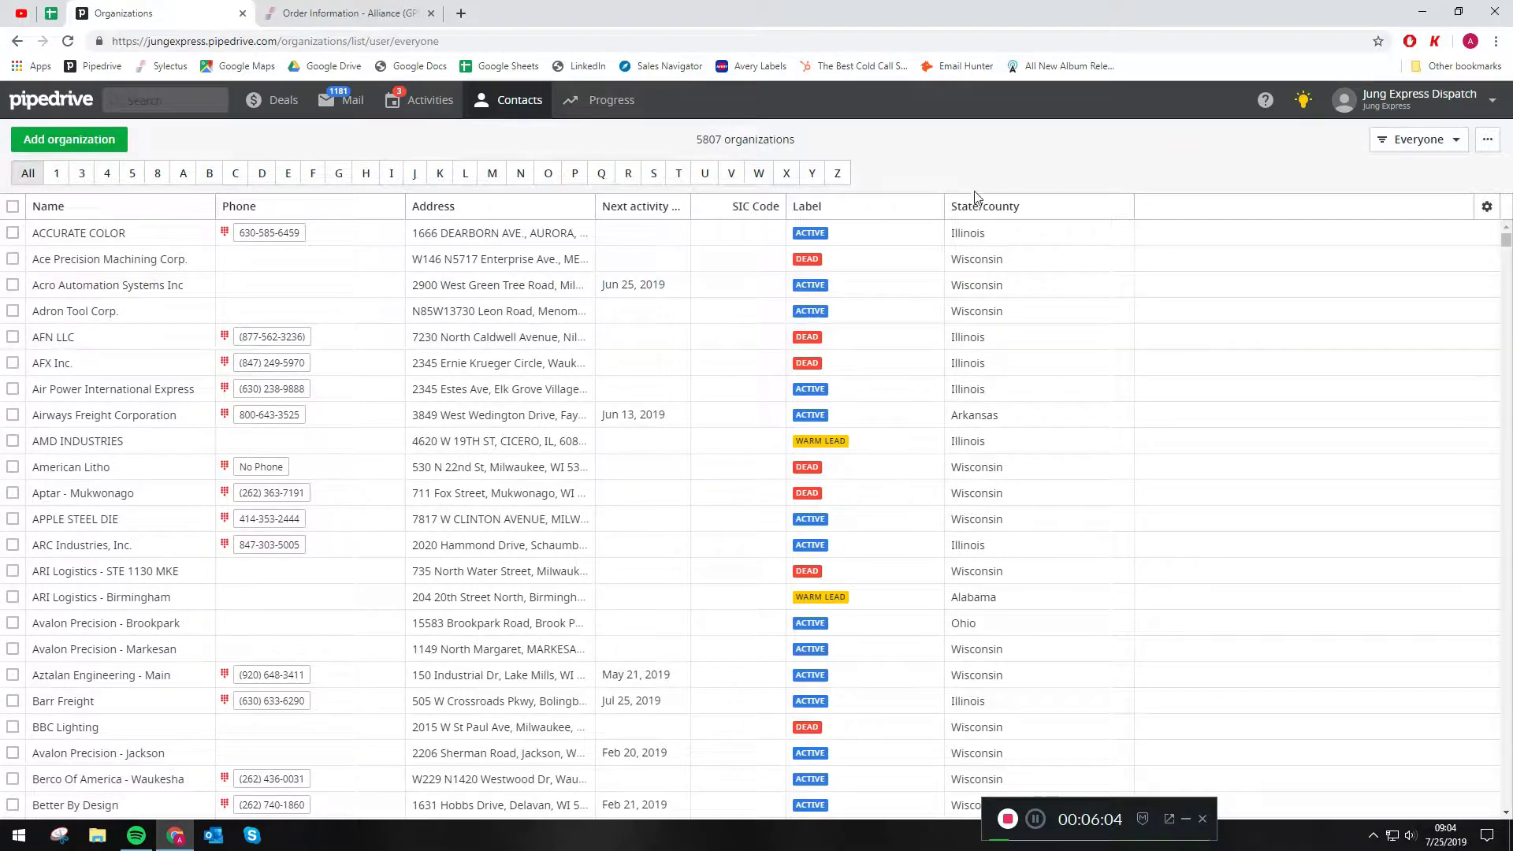
- Add Last activity date as a column in the organizations list and save the column selection
left_click(1490, 210)
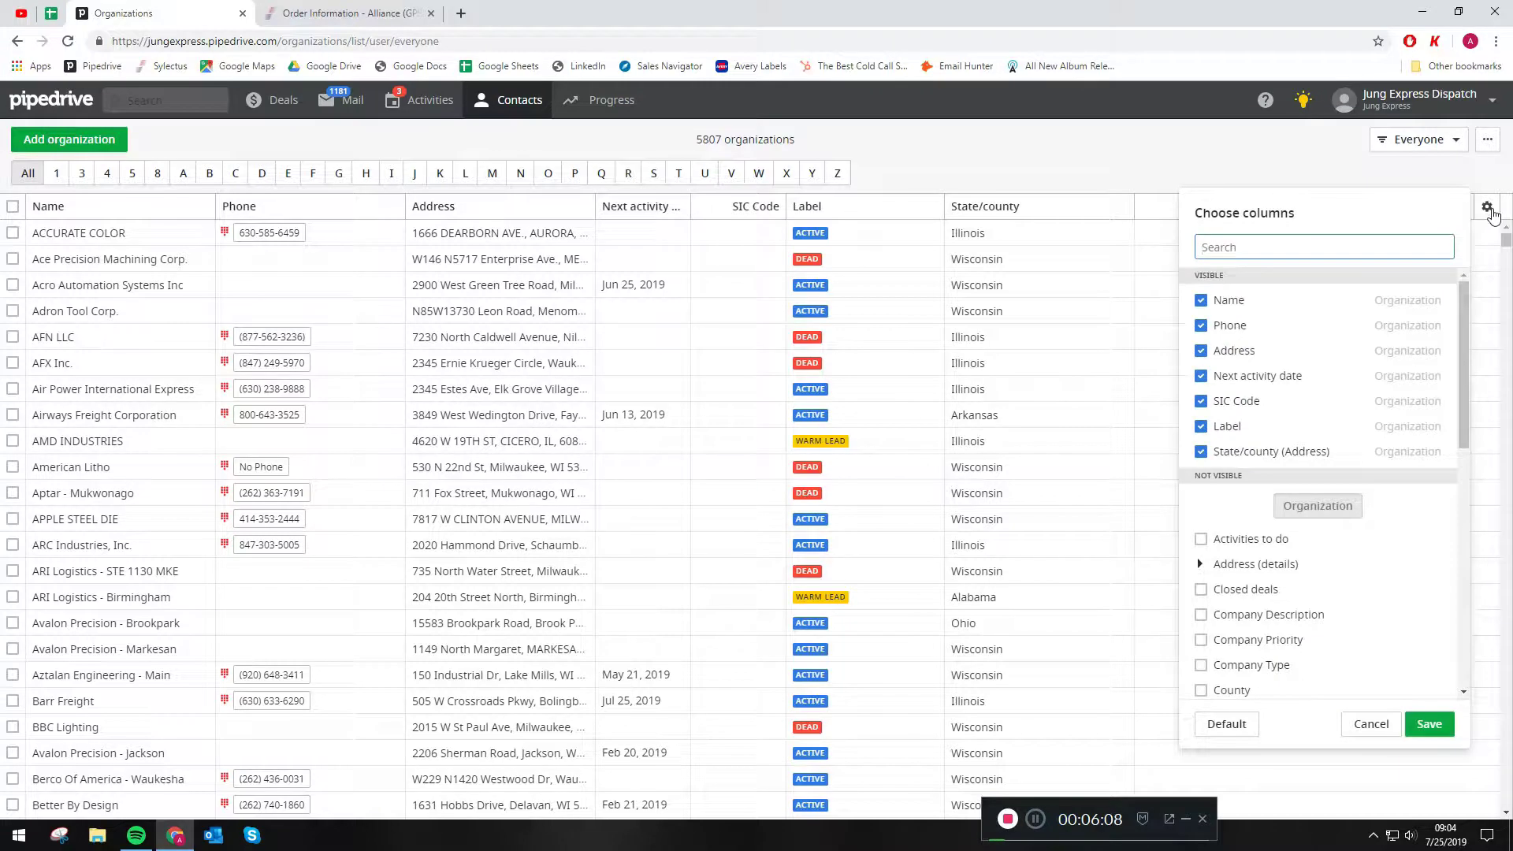
scroll(1372, 602, "down", 5)
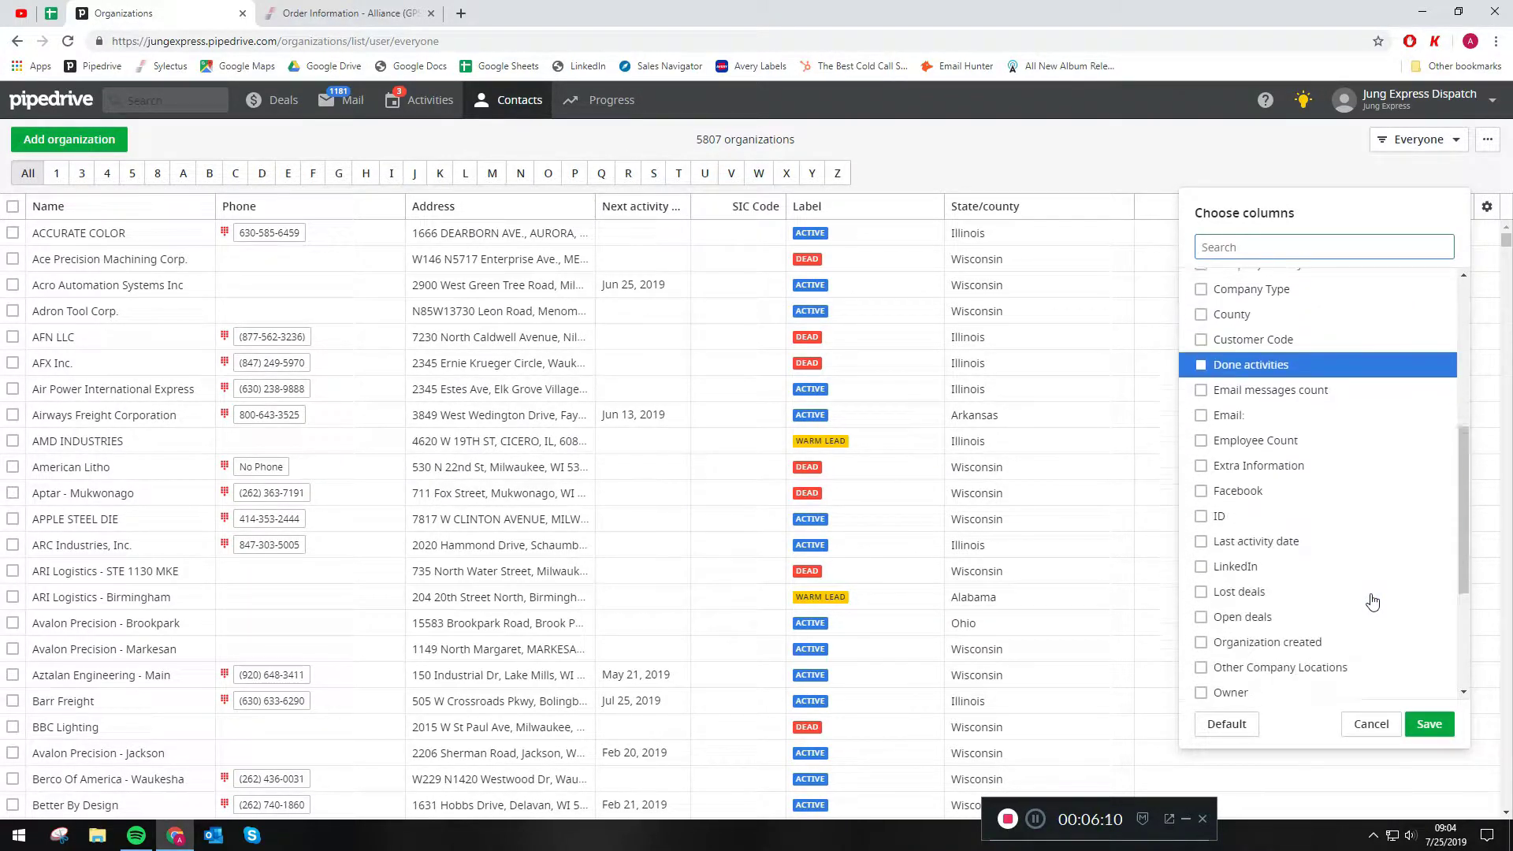
left_click(1202, 524)
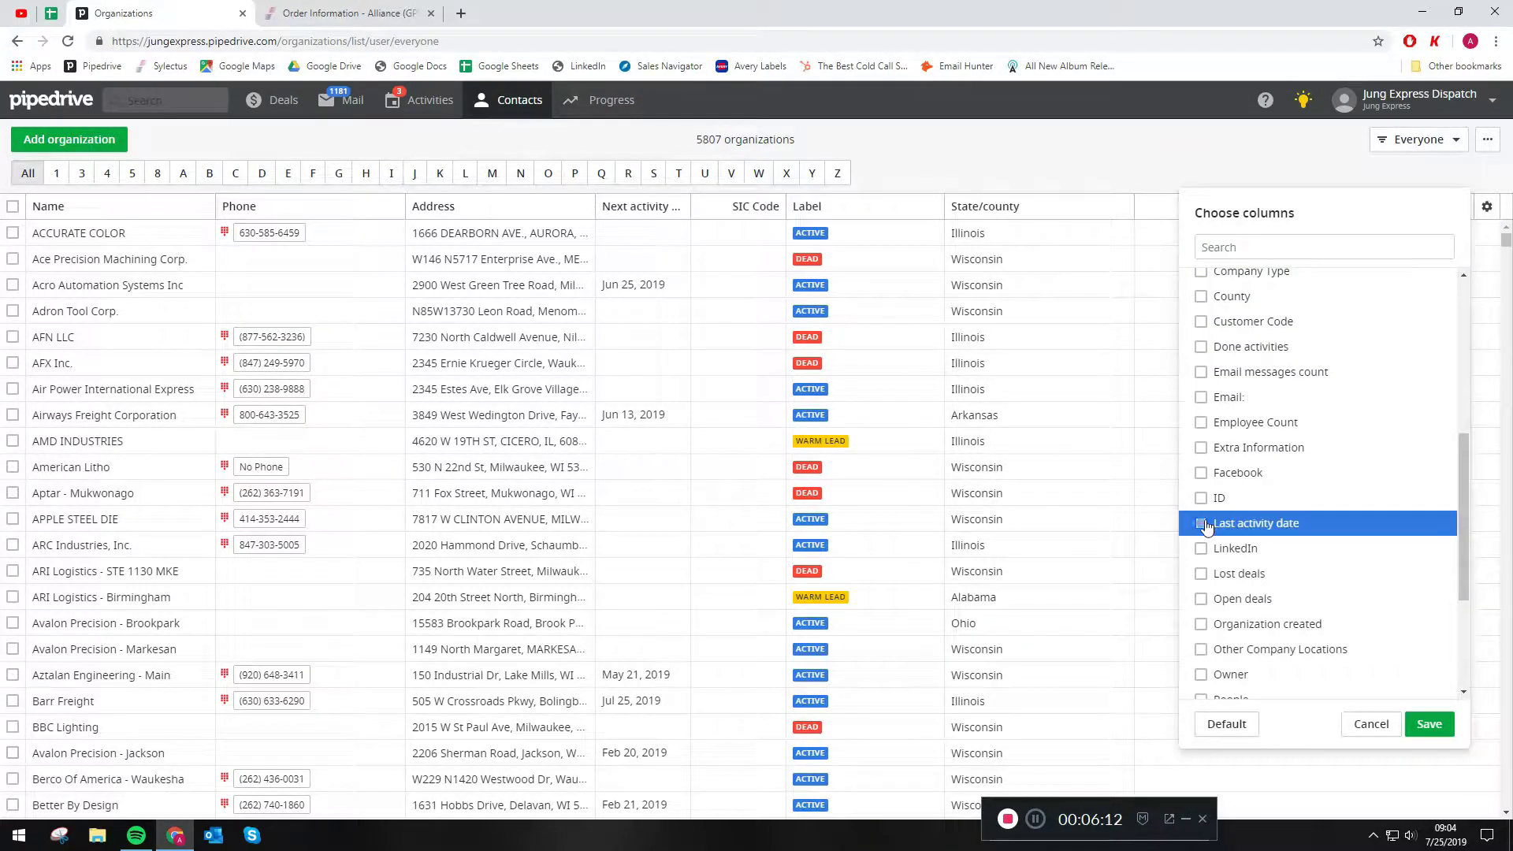
left_click(1428, 724)
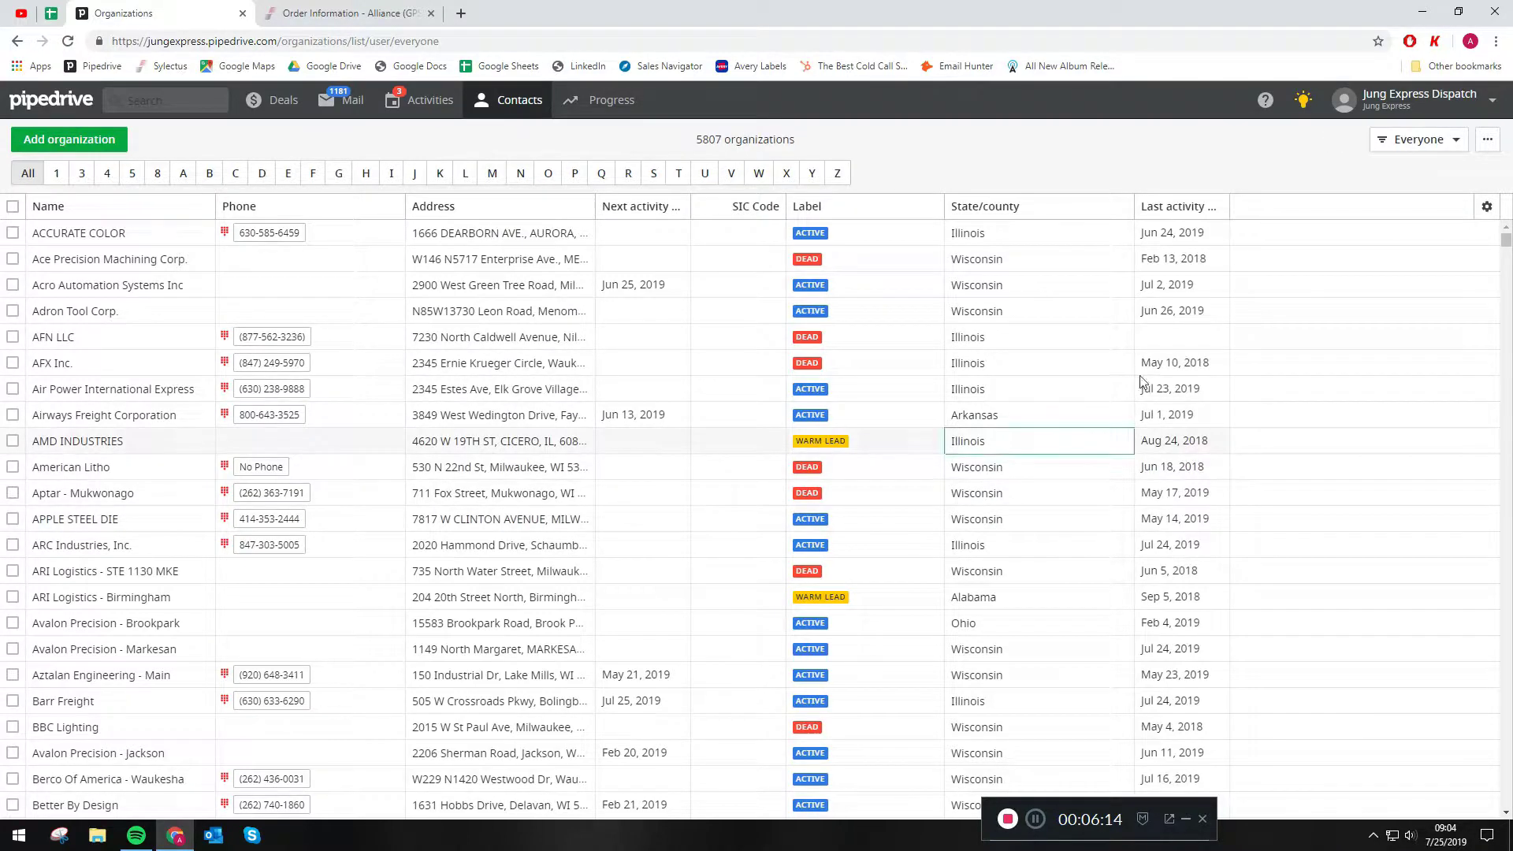
- Sort all organizations by last activity date with the most recent first and look down the list
left_click(1172, 214)
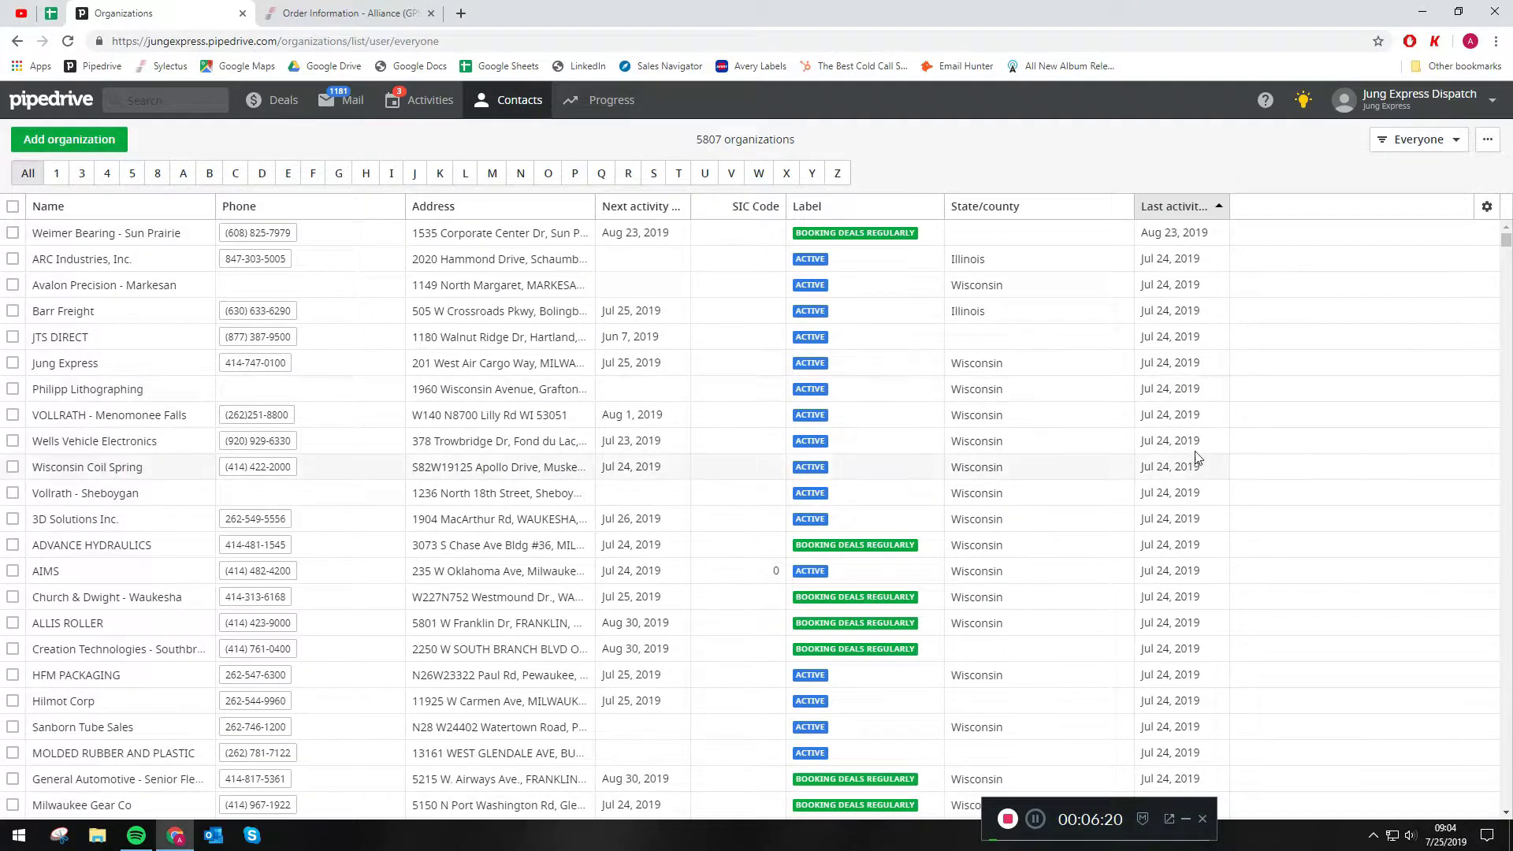
scroll(1198, 455, "down", 10)
scroll(1198, 455, "down", 15)
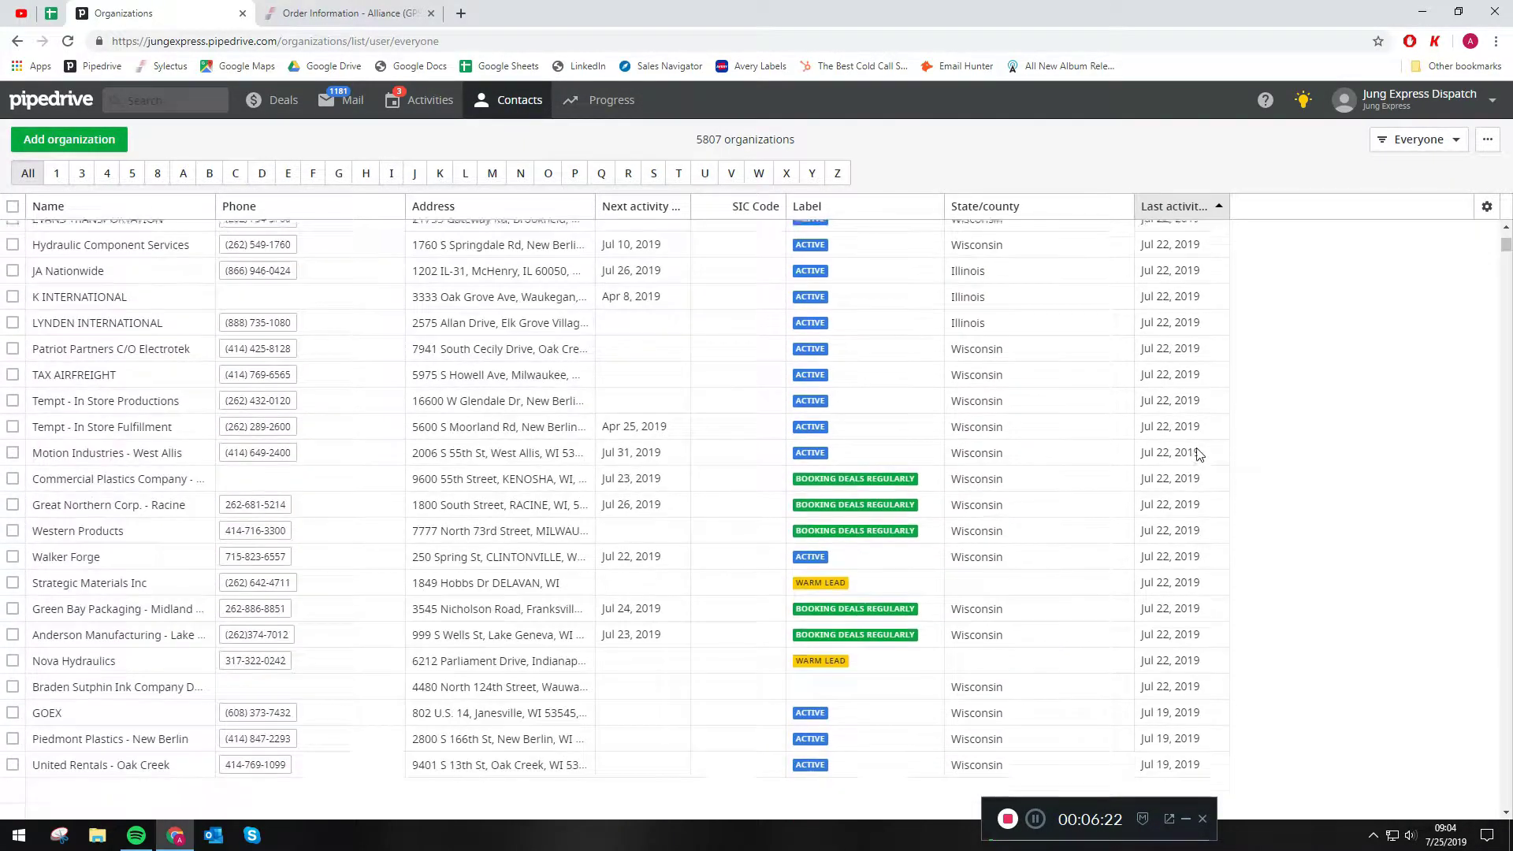
scroll(1198, 447, "down", 15)
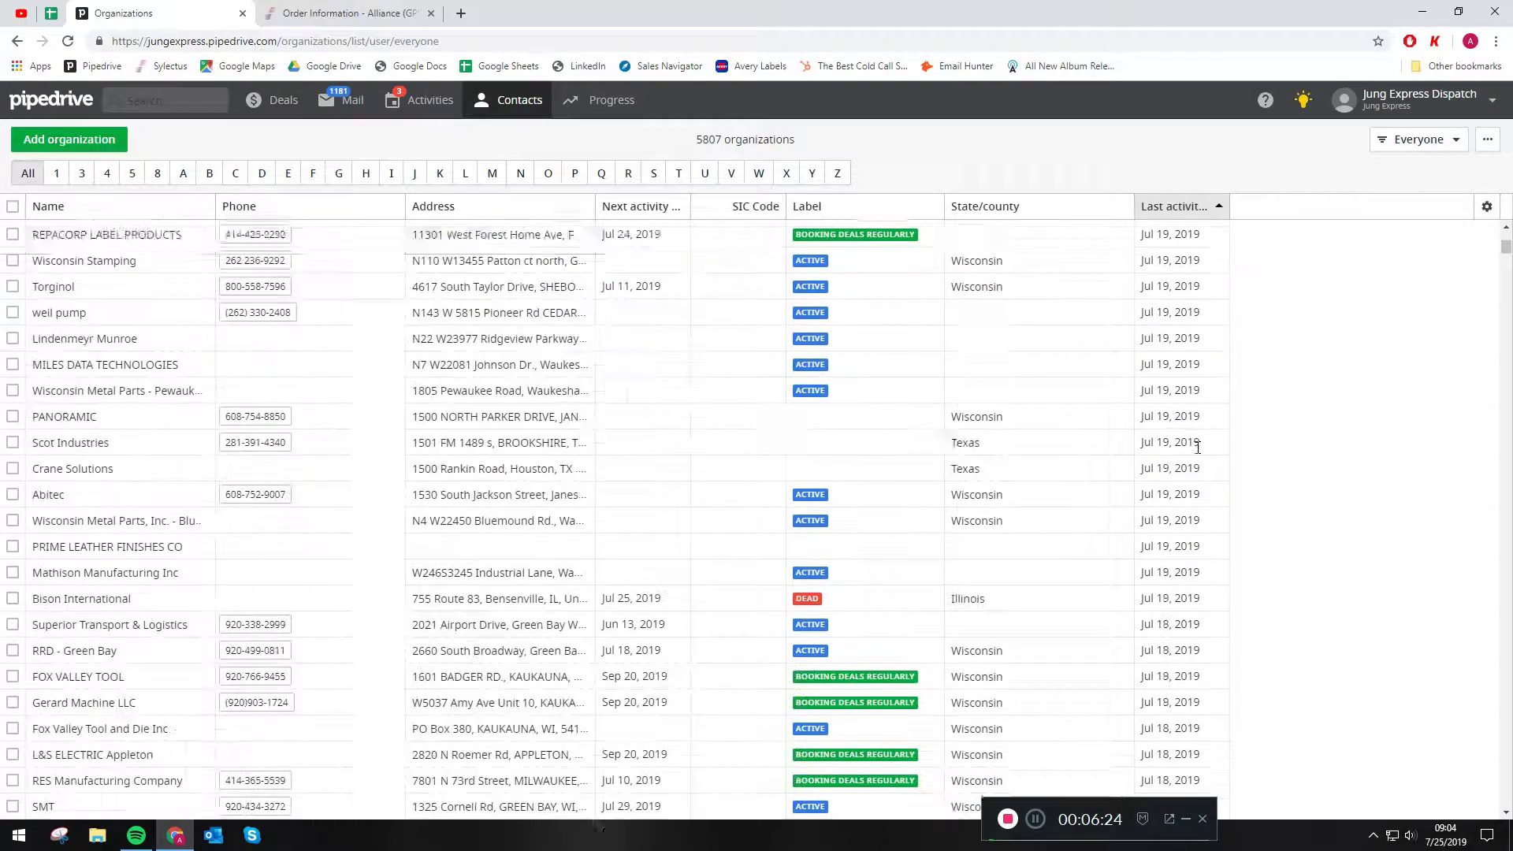
scroll(1198, 455, "down", 15)
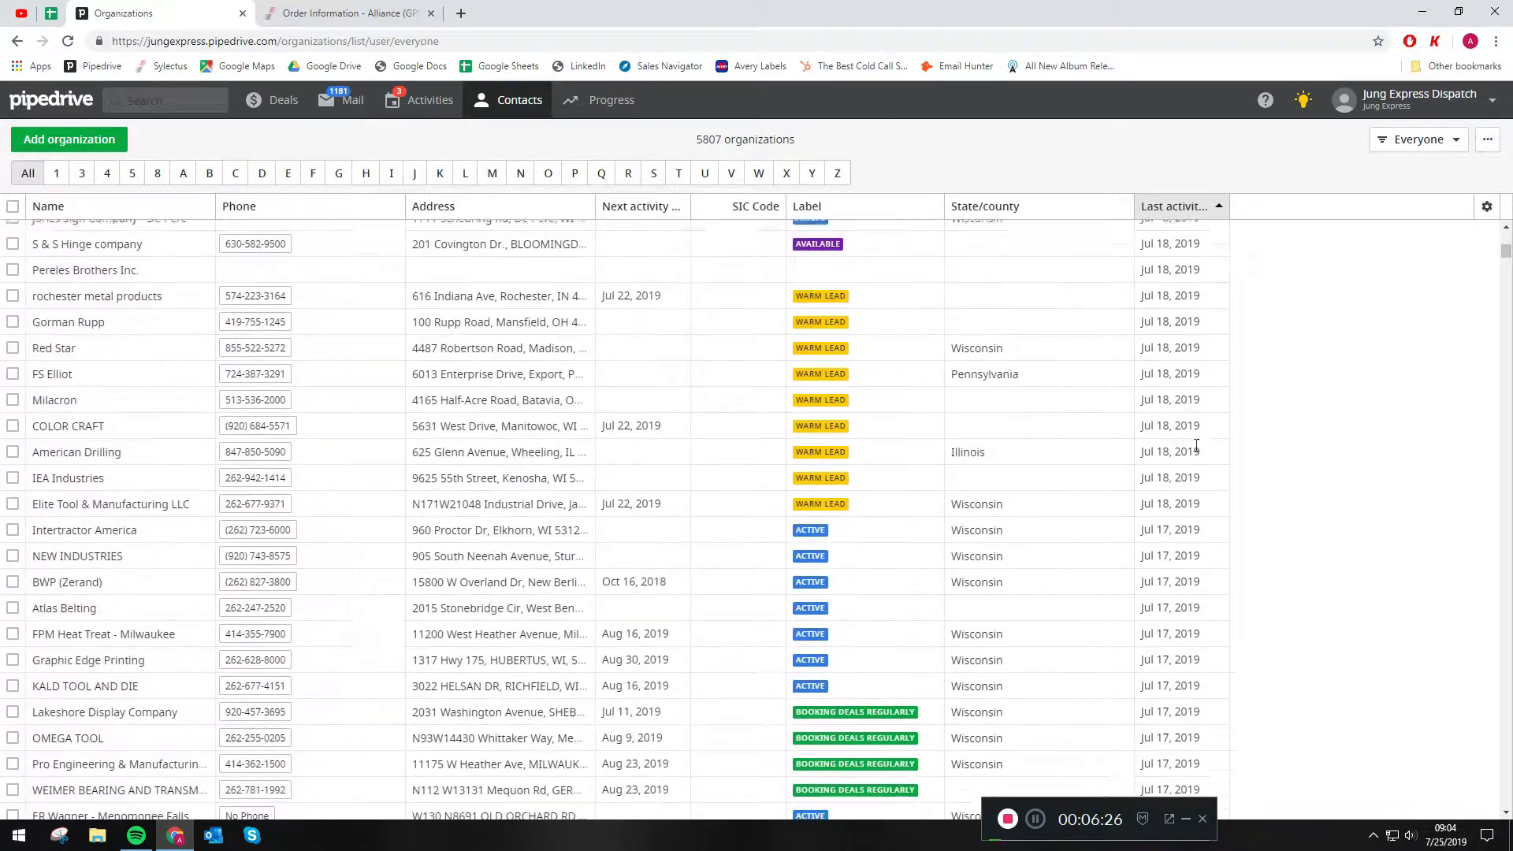